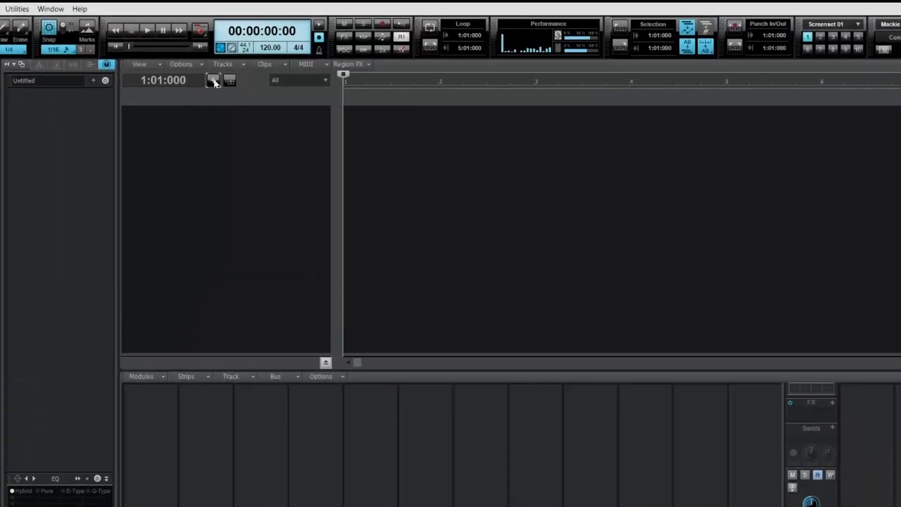
Add one instrument track that uses SampleTank 4 with Omni input
left_click(211, 104)
left_click(328, 45)
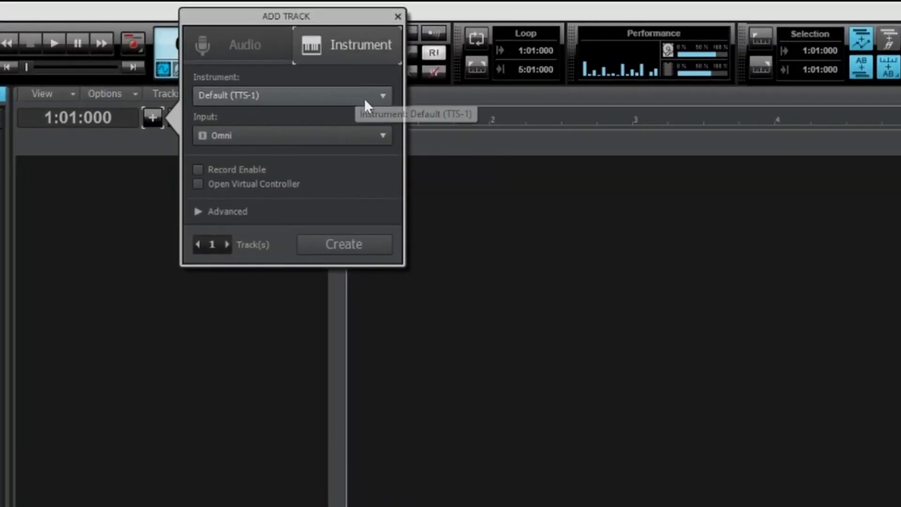
left_click(368, 97)
left_click(283, 169)
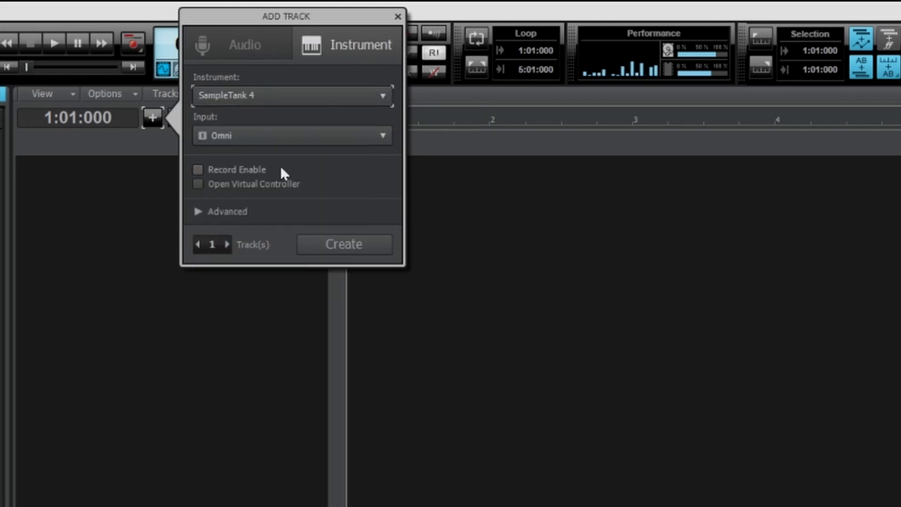
left_click(344, 244)
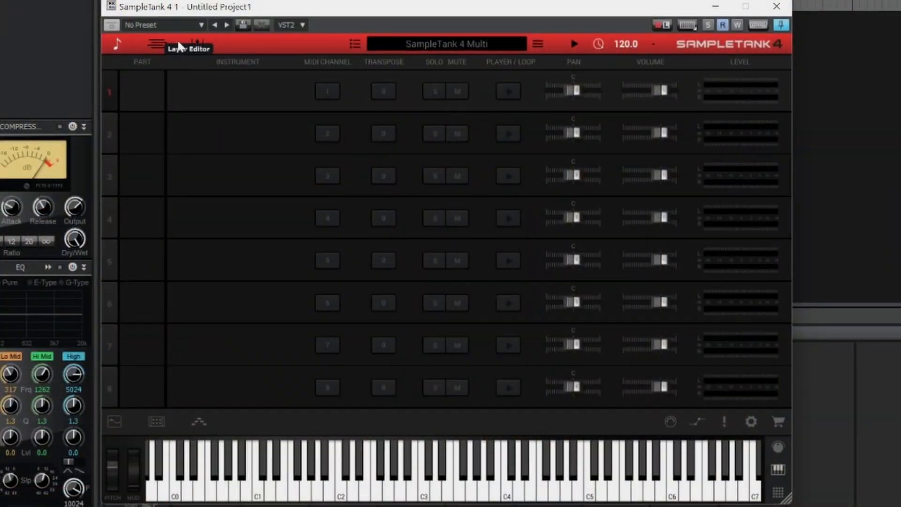
Look through SampleTank's layer editor and mixer views, and return to the parts view
left_click(159, 43)
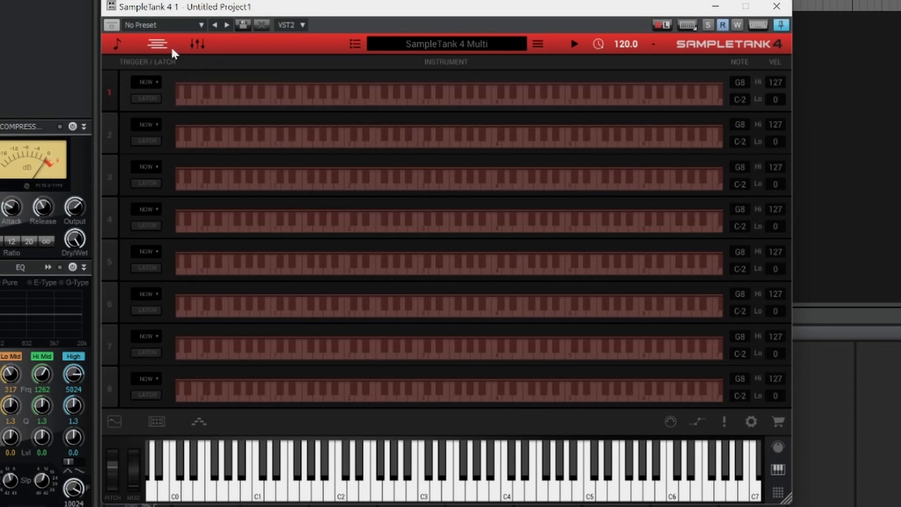
left_click(197, 46)
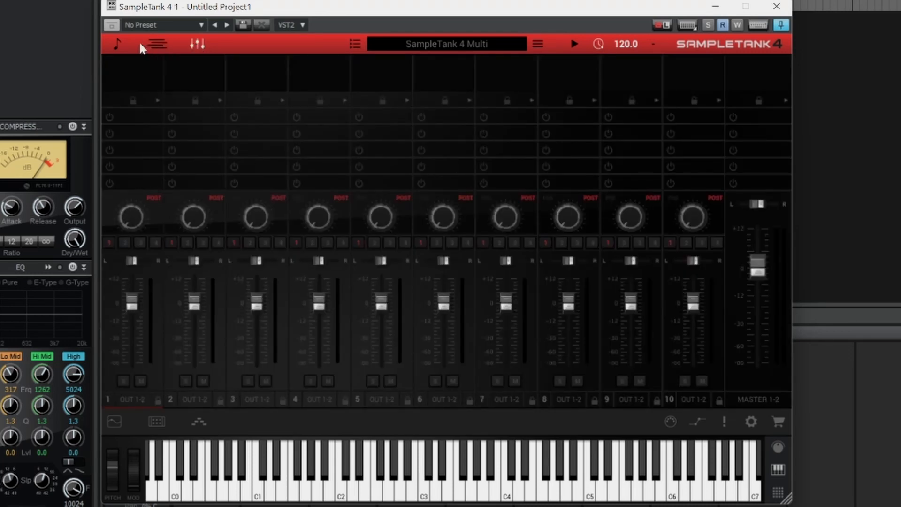
left_click(119, 45)
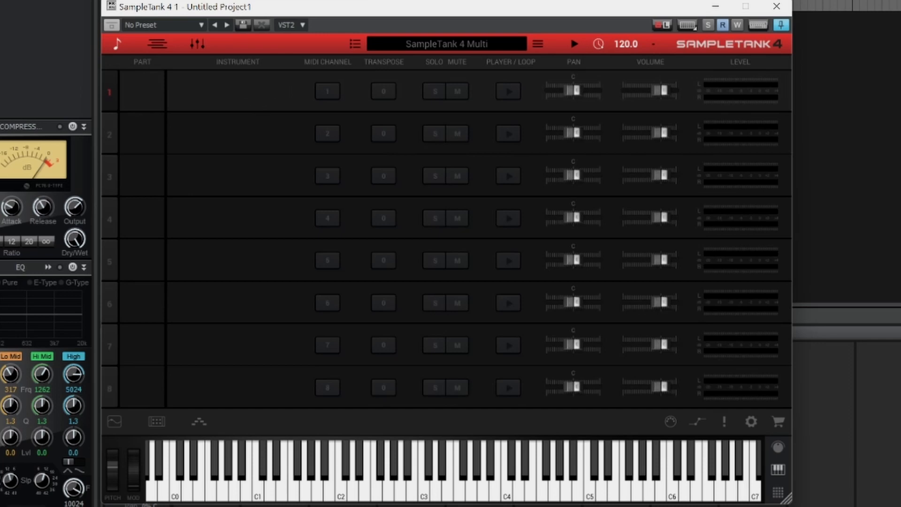
mouse_move(265, 90)
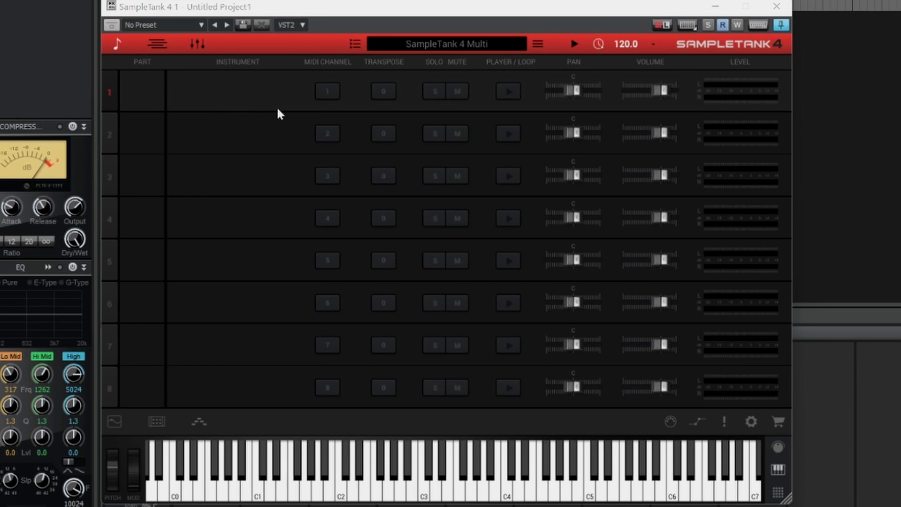
left_click(300, 92)
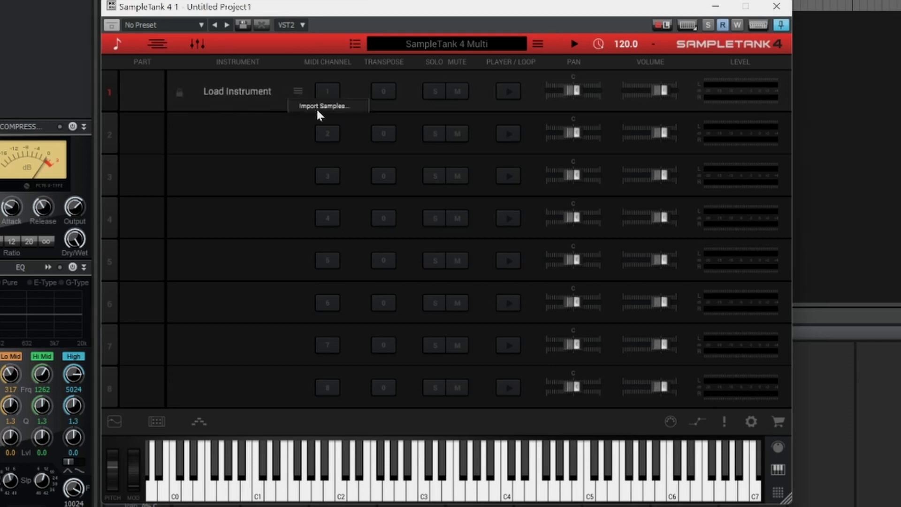
left_click(330, 106)
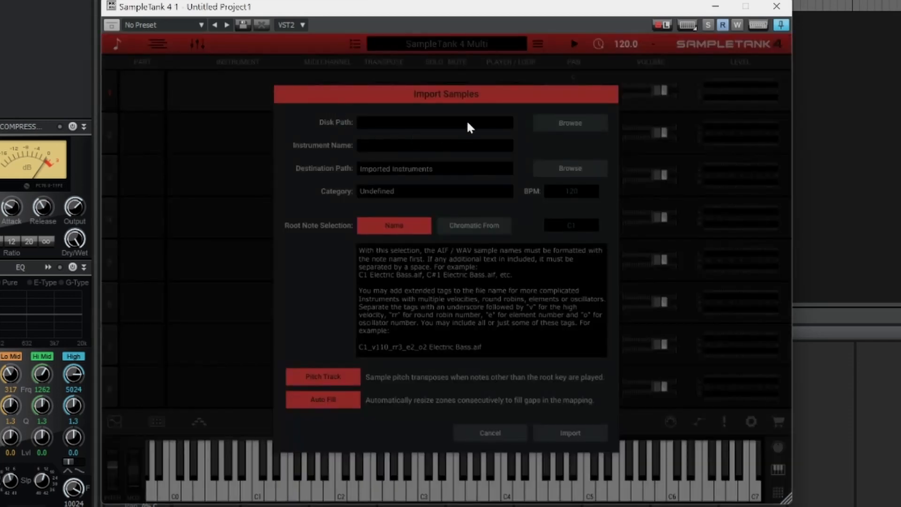
left_click(572, 123)
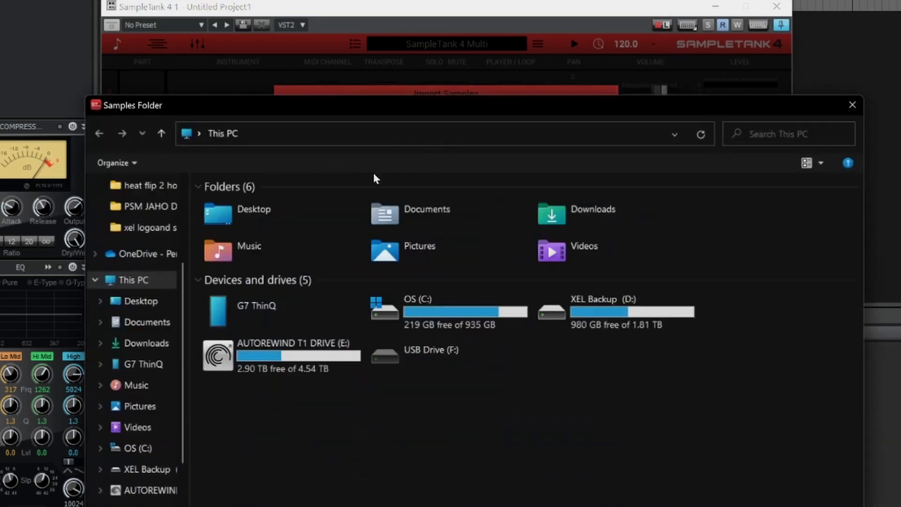
left_click(853, 105)
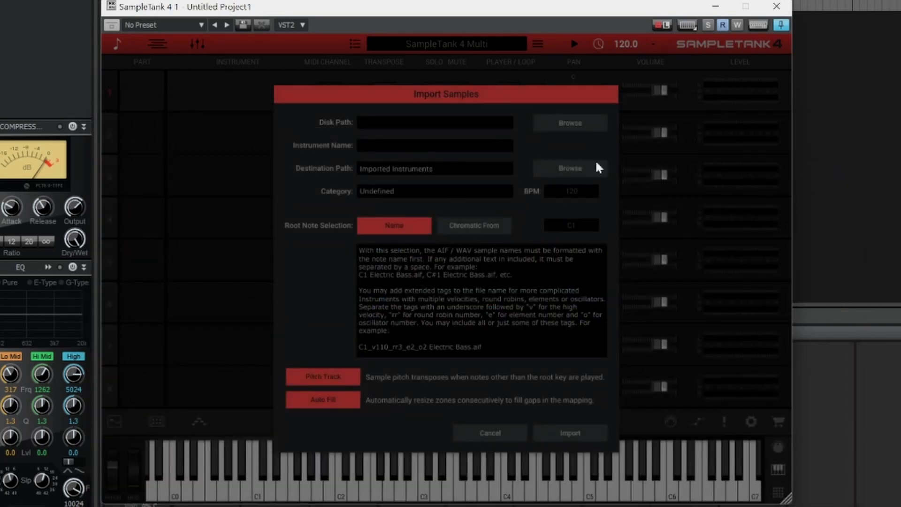
left_click(486, 431)
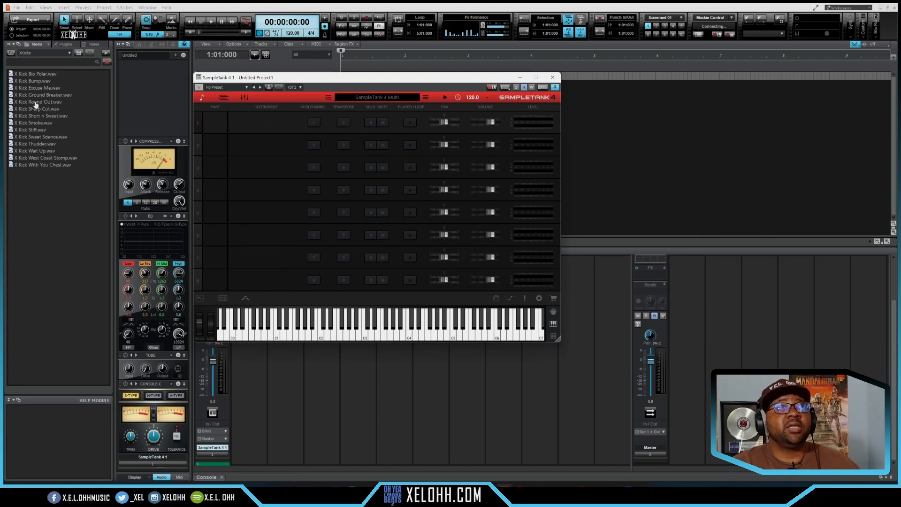
Try to import the X Kick Bio Polar.wav sample into part 1, mapped chromatically from C3
left_click_drag(36, 77, 258, 123)
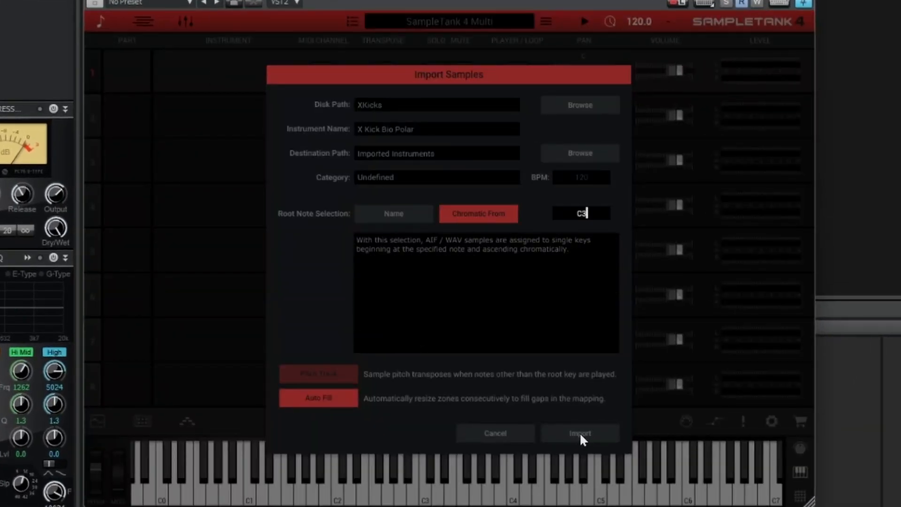
left_click(581, 434)
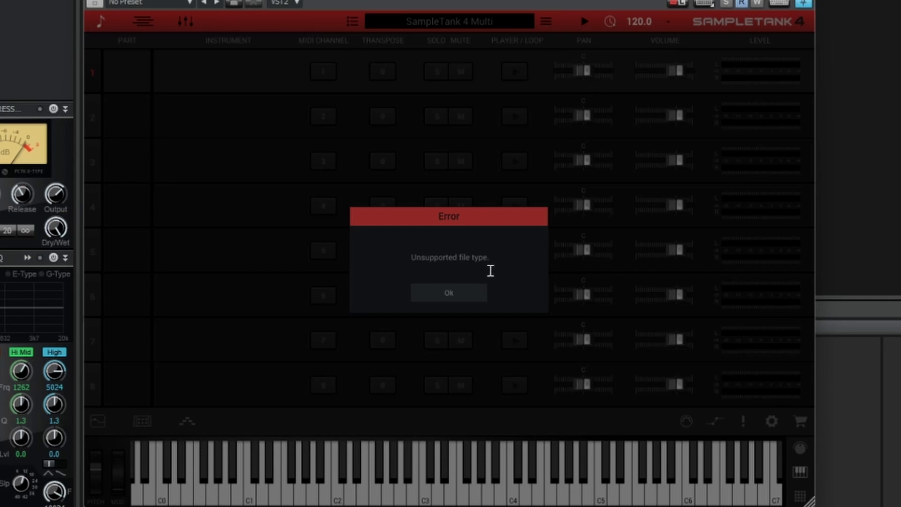
left_click(452, 297)
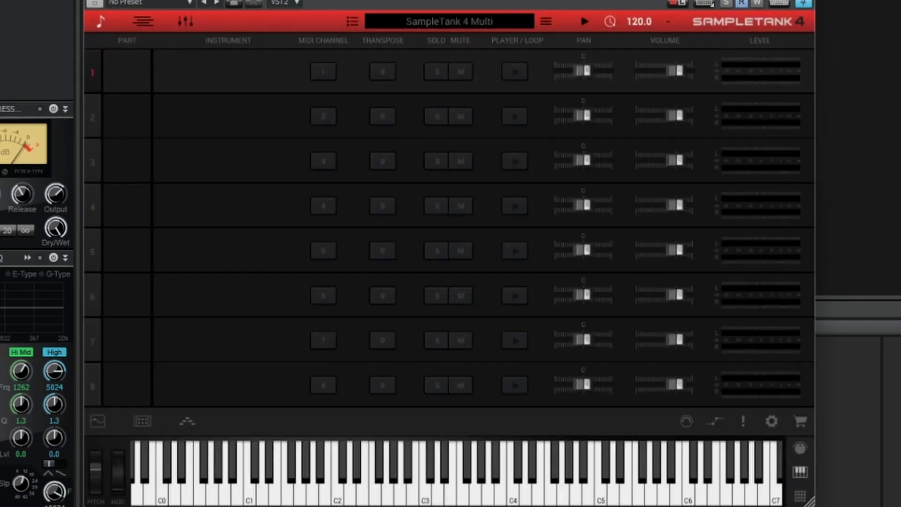
Import the X Kick Bump sample from the XKicks folder into part 1, mapped chromatically from C3
left_click_drag(893, 141, 234, 82)
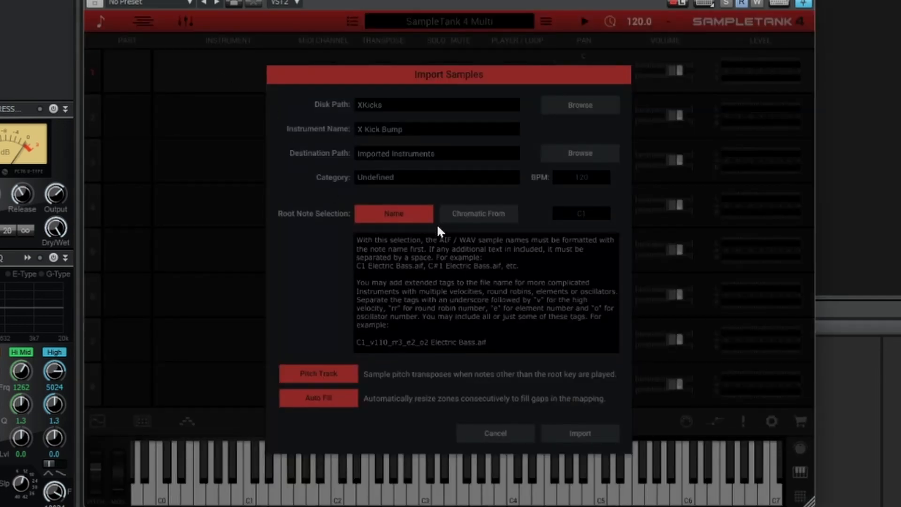
left_click(483, 213)
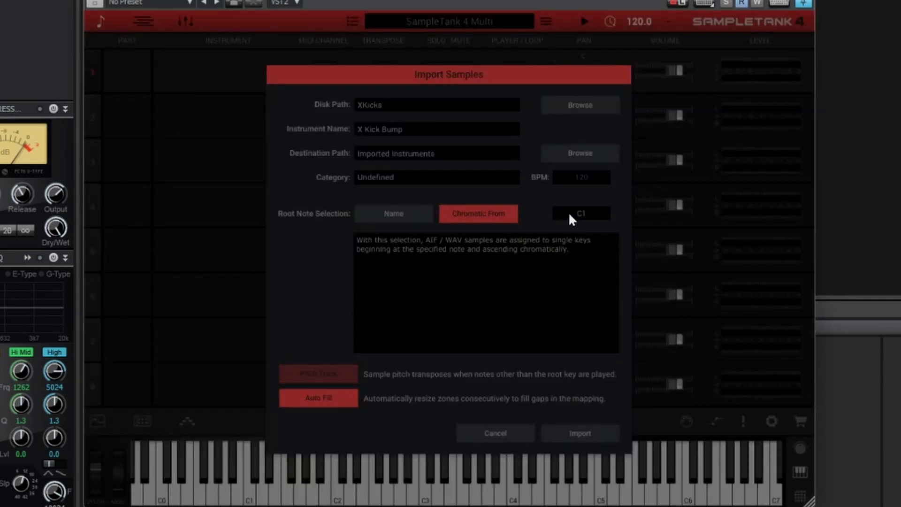
left_click(597, 213)
type("C3")
left_click(583, 433)
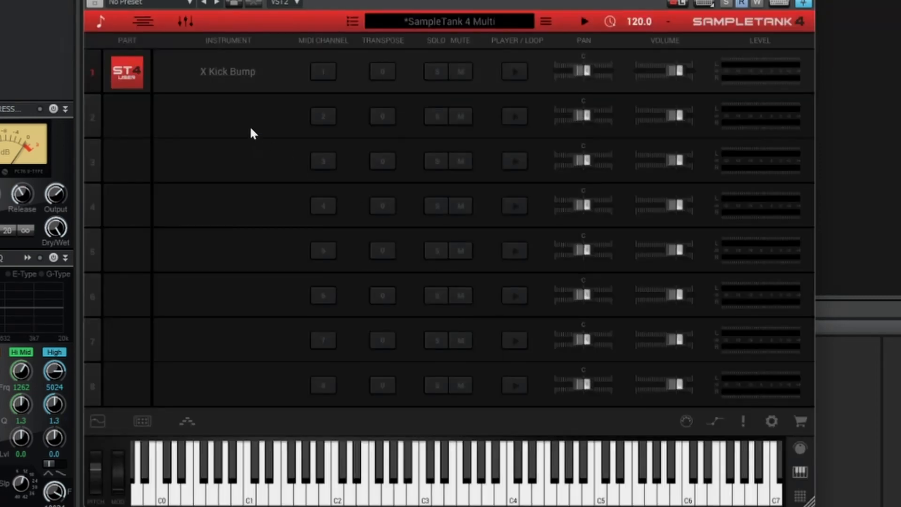
Find X Kick Bump in the ST4 Imported library and audition it on the C3 key
left_click(237, 73)
scroll(161, 94, "down", 10)
scroll(161, 103, "down", 5)
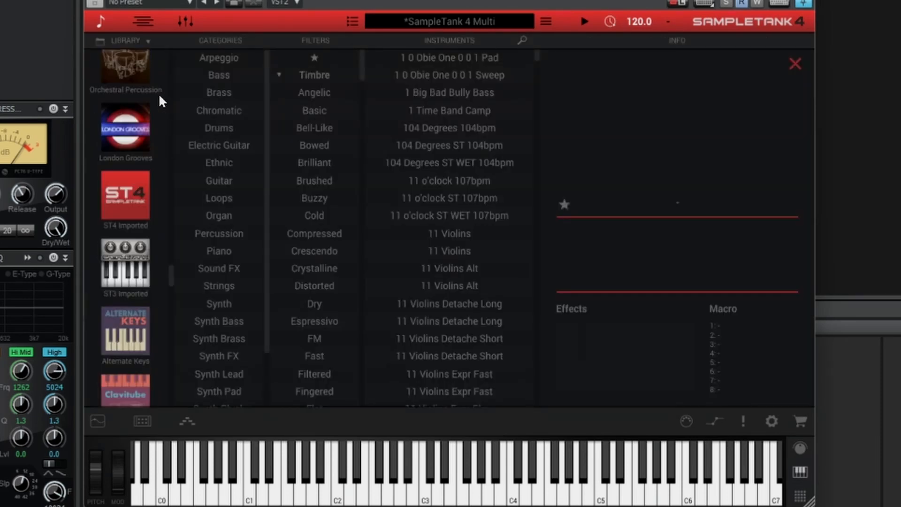
left_click(125, 209)
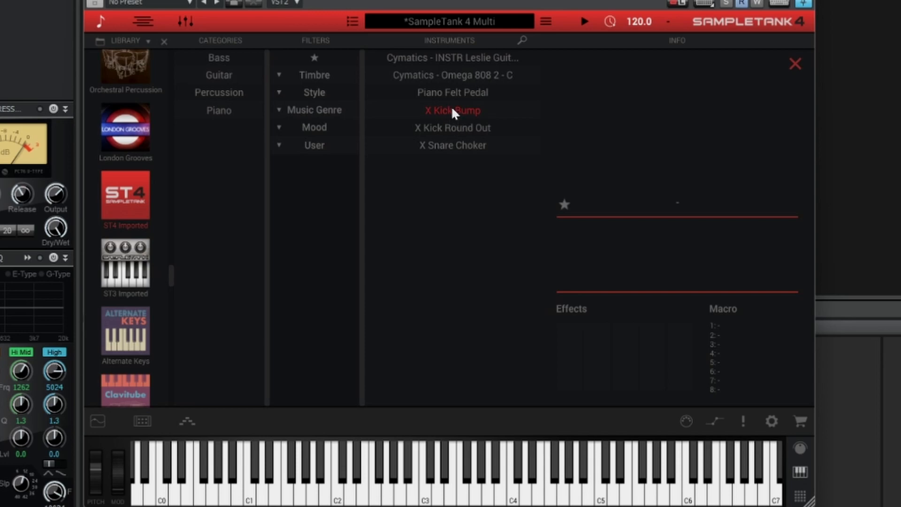
left_click(463, 112)
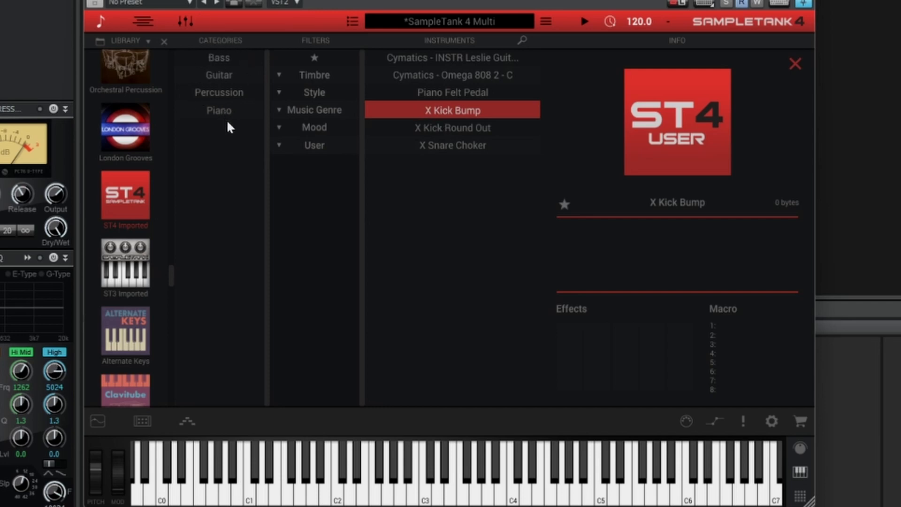
left_click(215, 178)
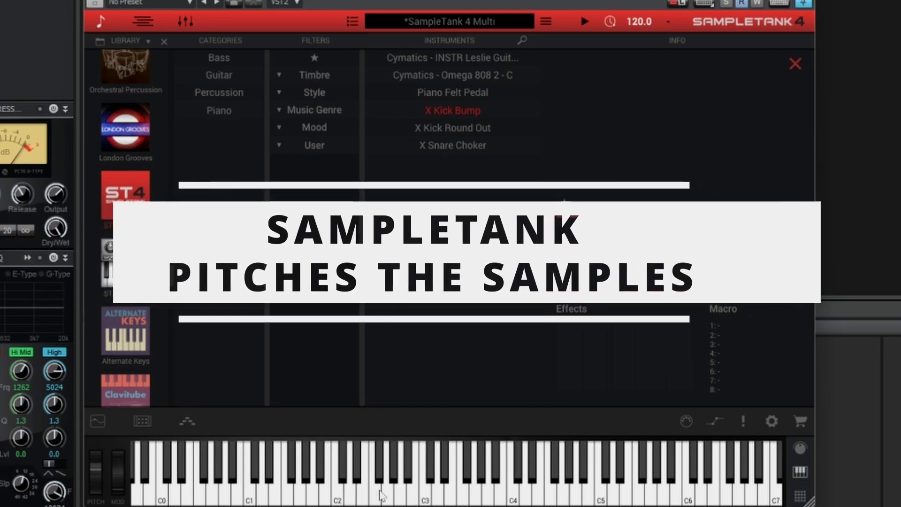
left_click(425, 488)
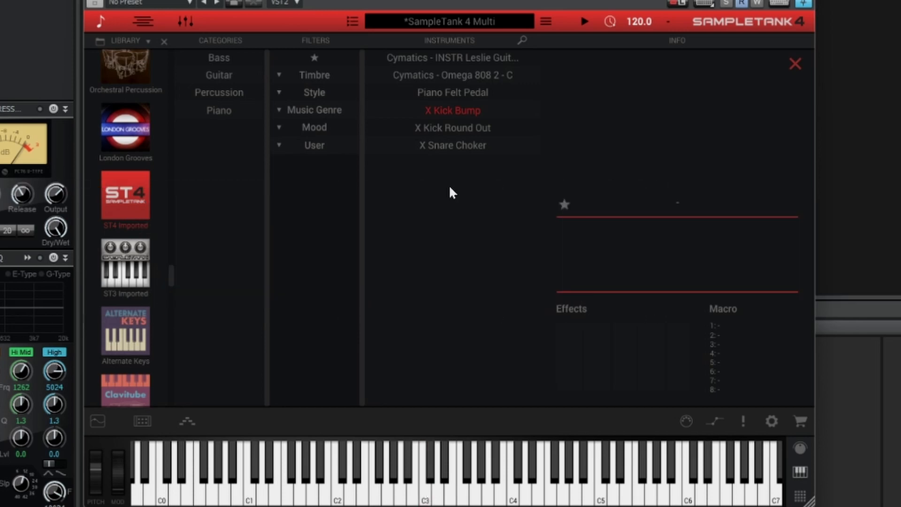
Load X Kick Round Out from the ST4 Imported library and audition it on keys around C3 and C4
double_click(452, 132)
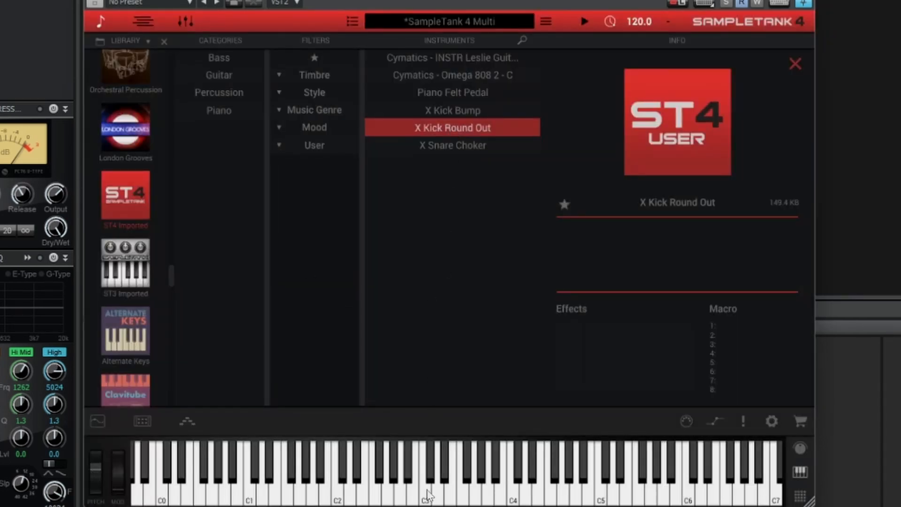
left_click(425, 492)
left_click(426, 493)
left_click(426, 492)
left_click(512, 498)
left_click(435, 493)
key("ctrl+s")
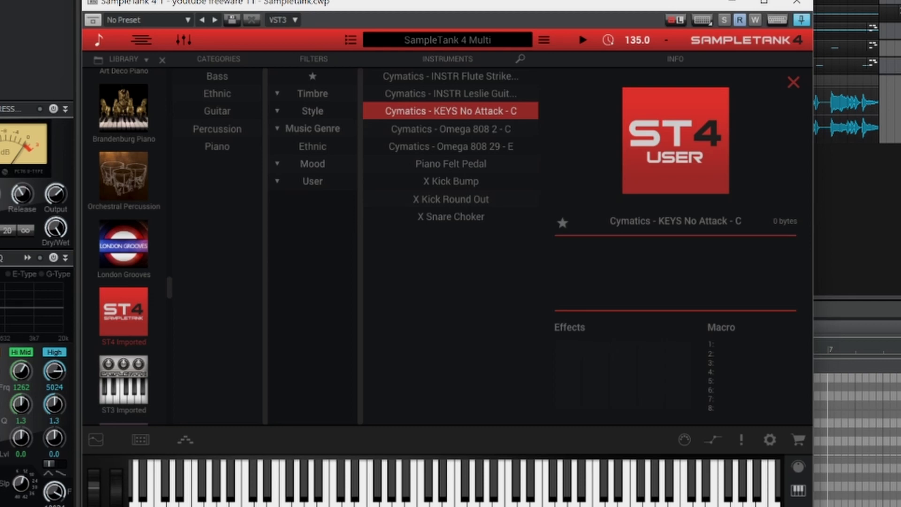
Switch to File Explorer and open the Imported Instruments folder inside the SampleTank folder on drive E
key("alt+Tab")
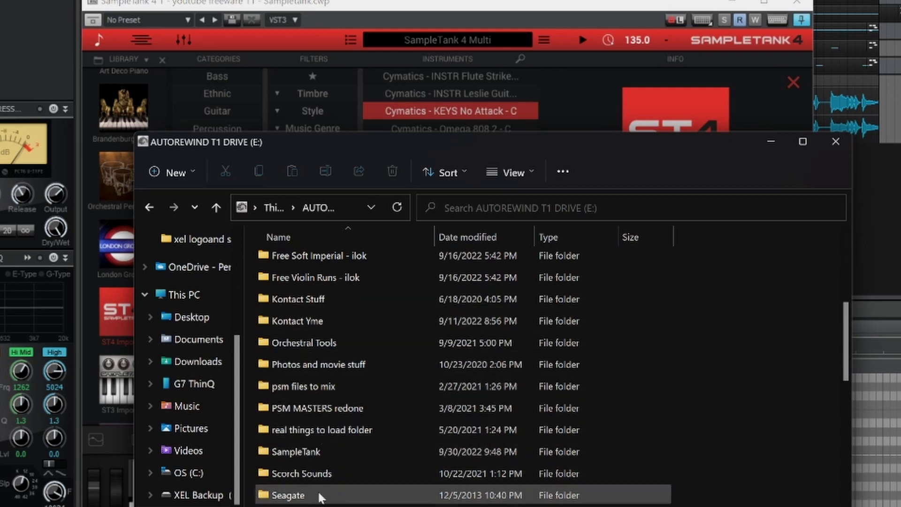
double_click(305, 451)
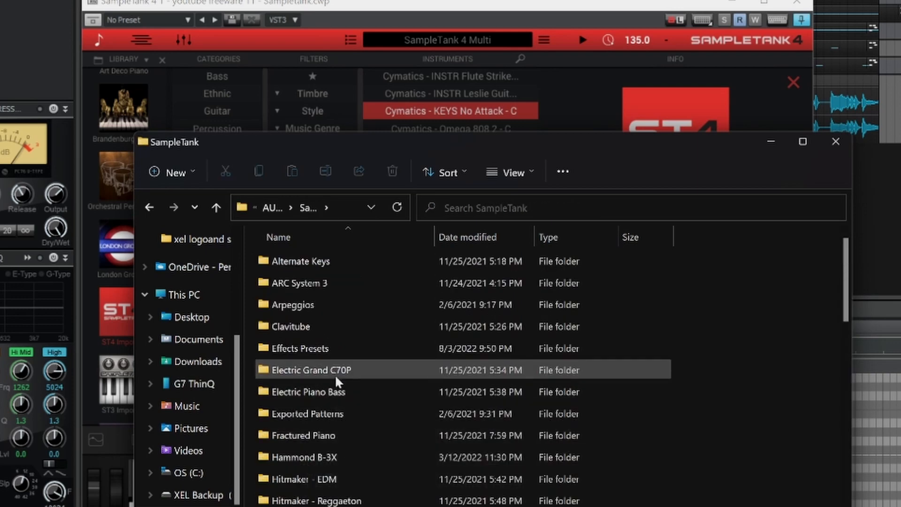
scroll(348, 396, "down", 2)
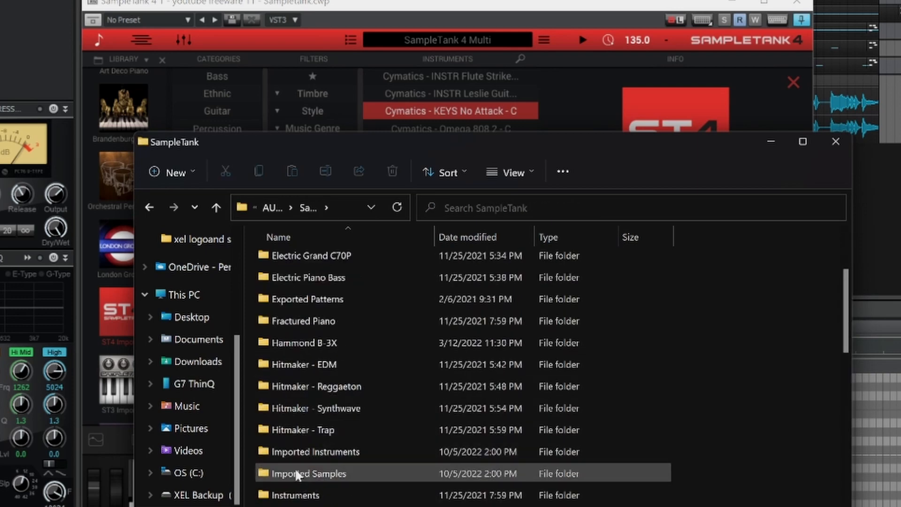
left_click(295, 473)
left_click(324, 452)
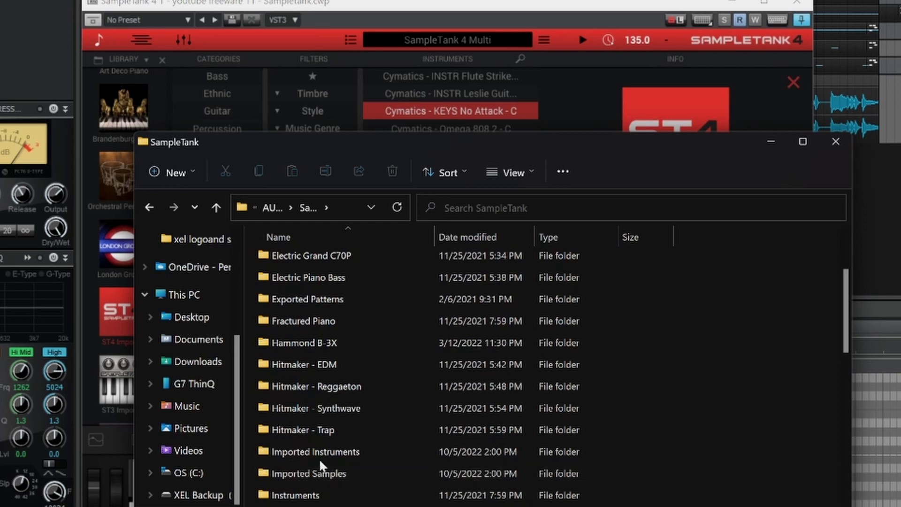
double_click(317, 452)
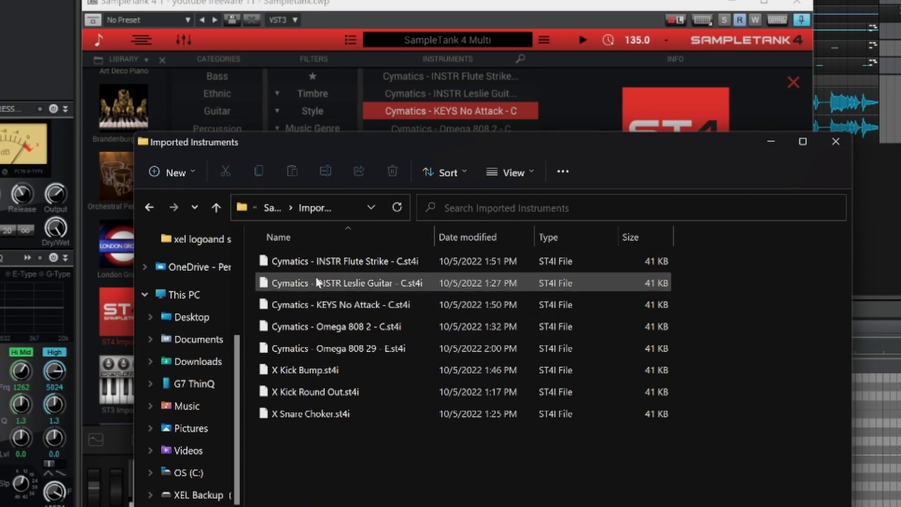
Delete the file Cymatics - INSTR Leslie Guitar - C.st4i from the Imported Instruments folder
left_click(362, 285)
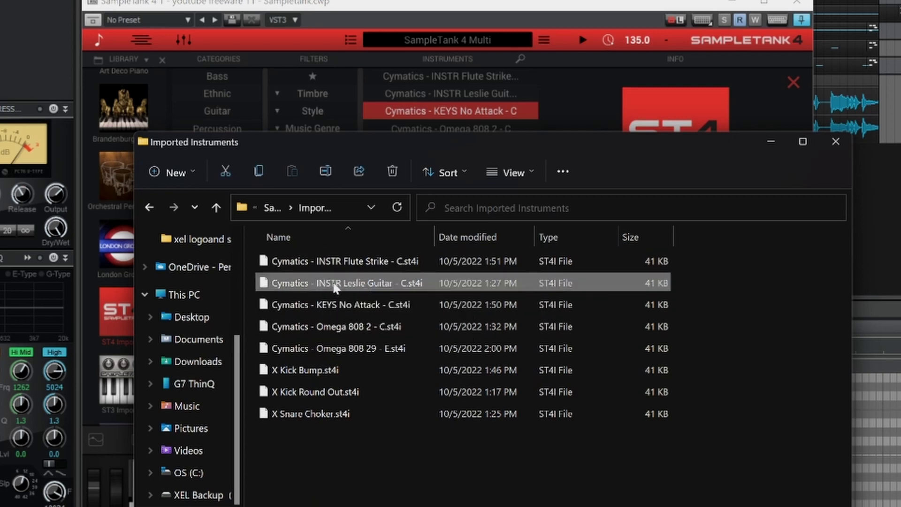
left_click(356, 284)
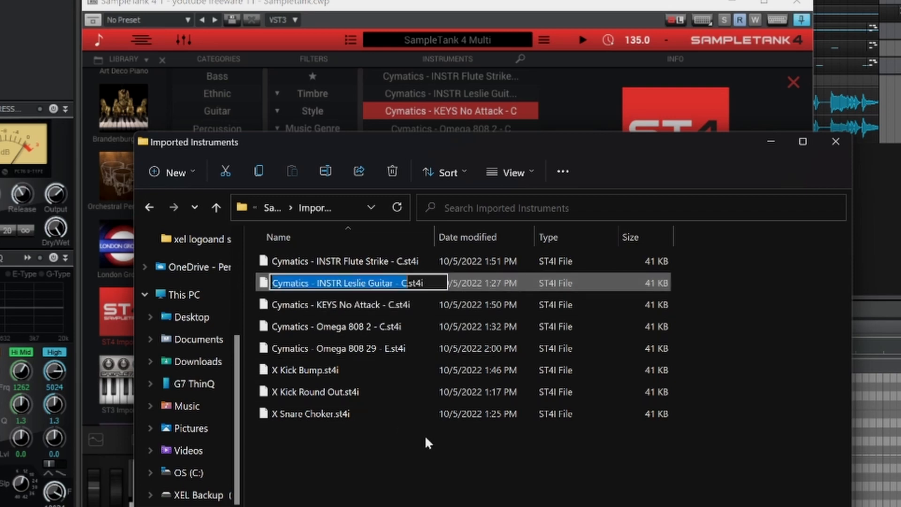
left_click(468, 487)
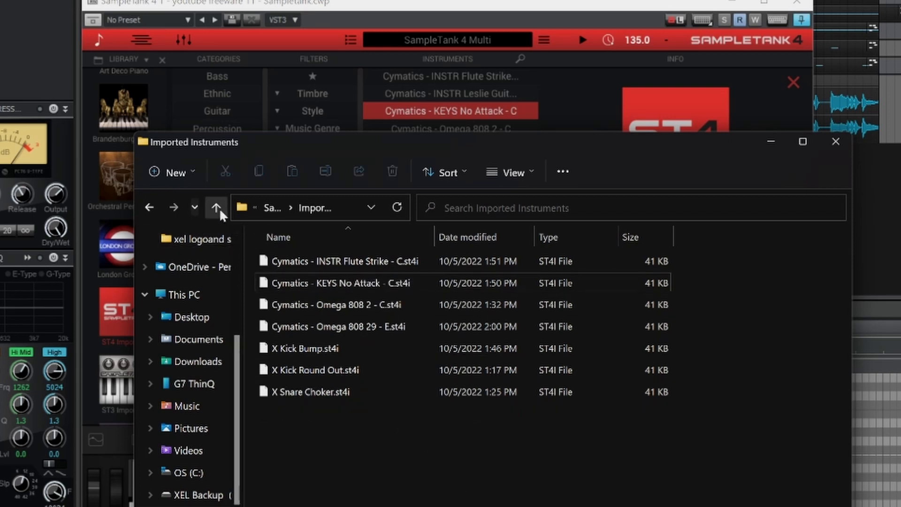
Open the Imported Samples folder inside the SampleTank folder and delete the file Cymatics - Apex One Shots Vol 3.pak
left_click(216, 207)
scroll(329, 451, "down", 1)
left_click(332, 472)
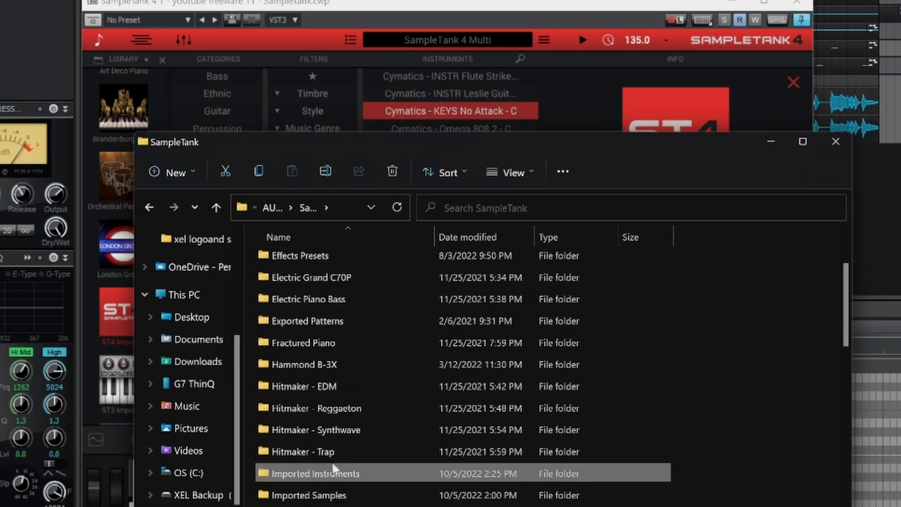
double_click(305, 496)
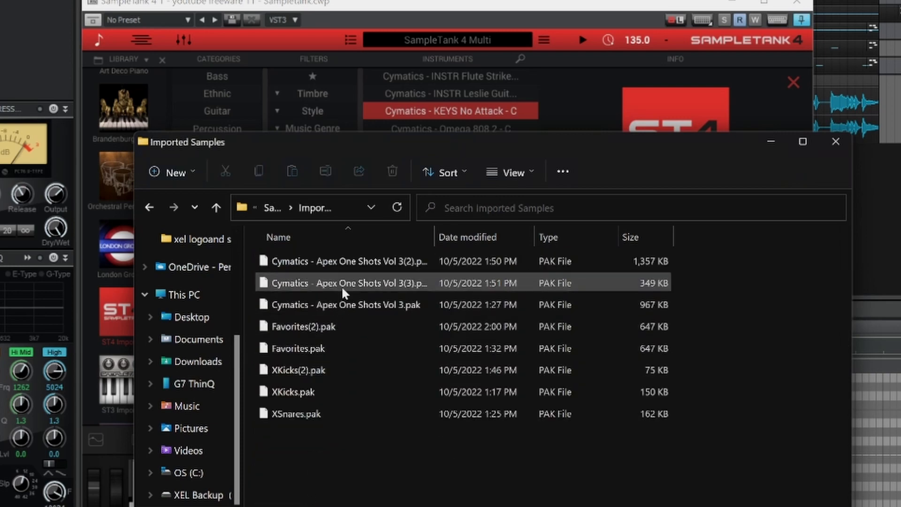
left_click(336, 305)
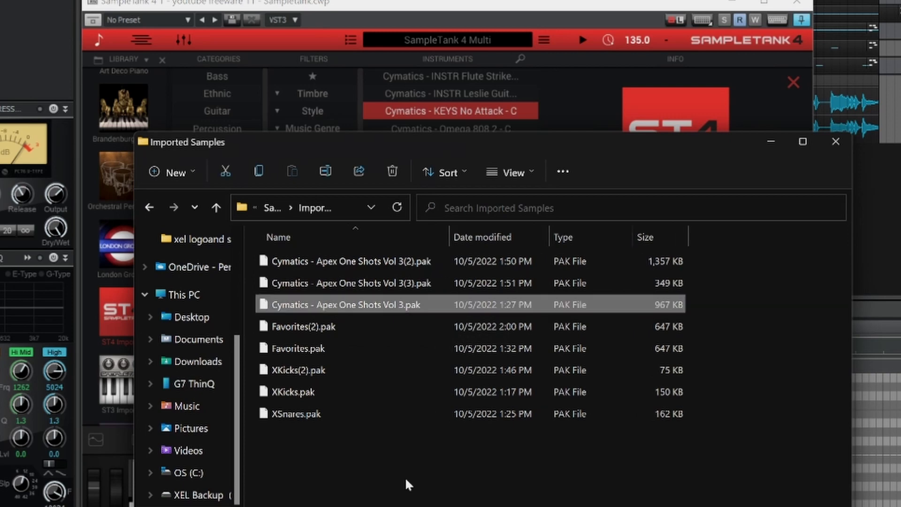
key("Delete")
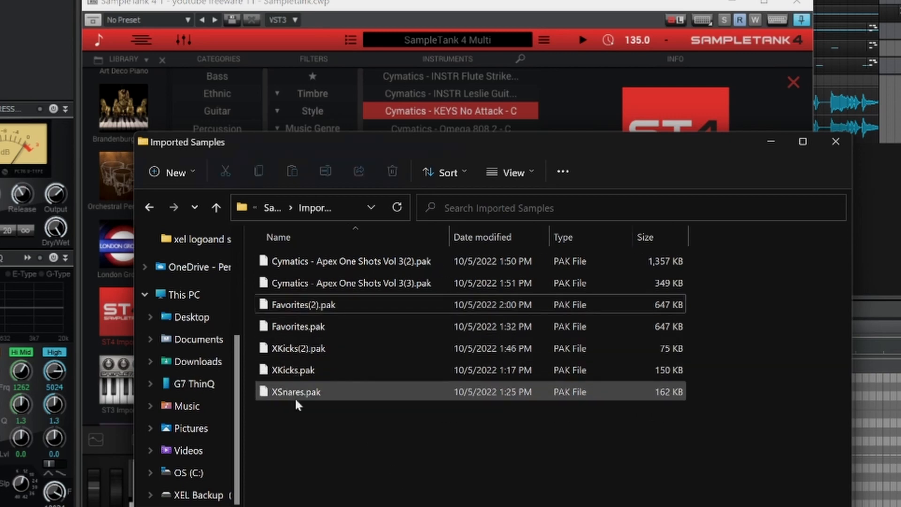
Close the Imported Samples folder window and refresh the ST4 Imported library in SampleTank
left_click(837, 141)
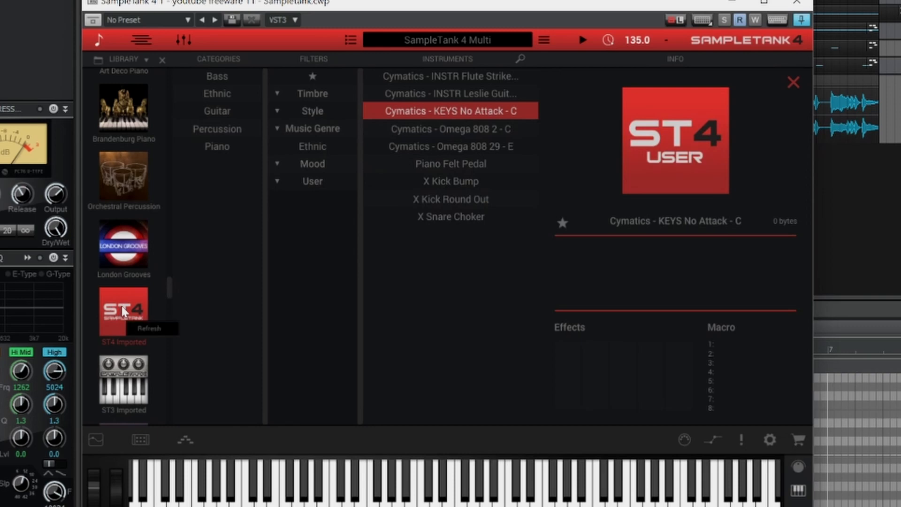
left_click(150, 329)
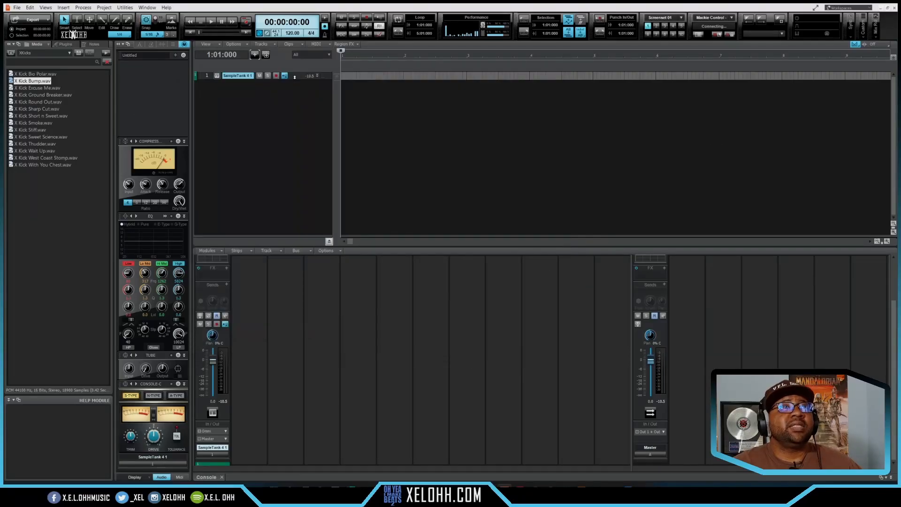
Undo the single SampleTank 4 track, add SampleTank 4 as a folder of five instrument tracks, and open its interface from track 1
key("ctrl+z")
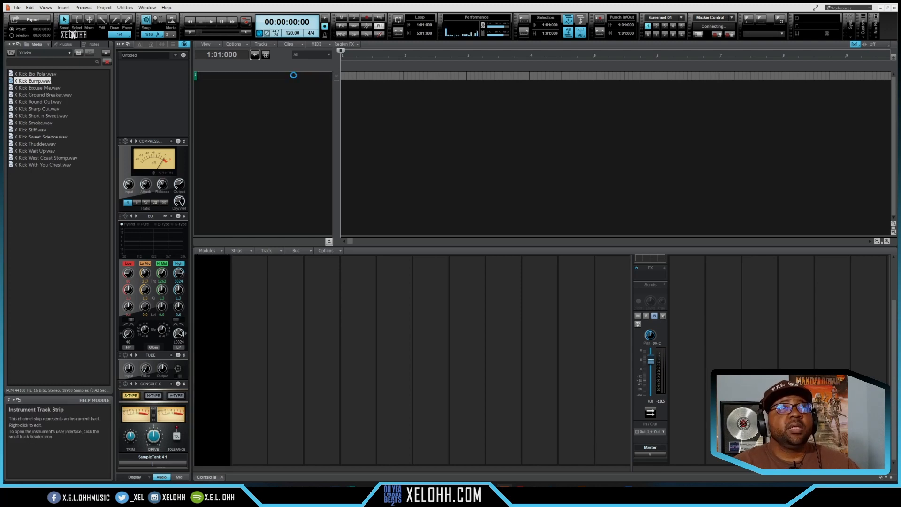
left_click(254, 55)
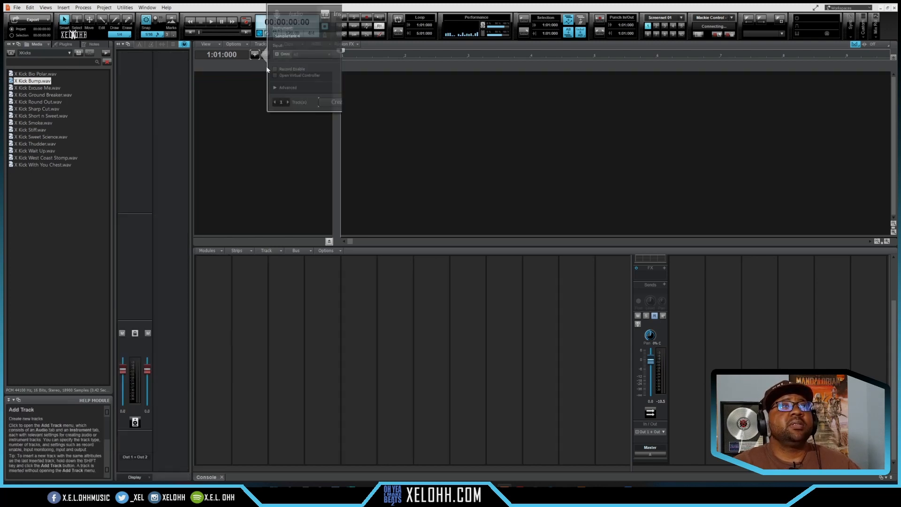
left_click(265, 95)
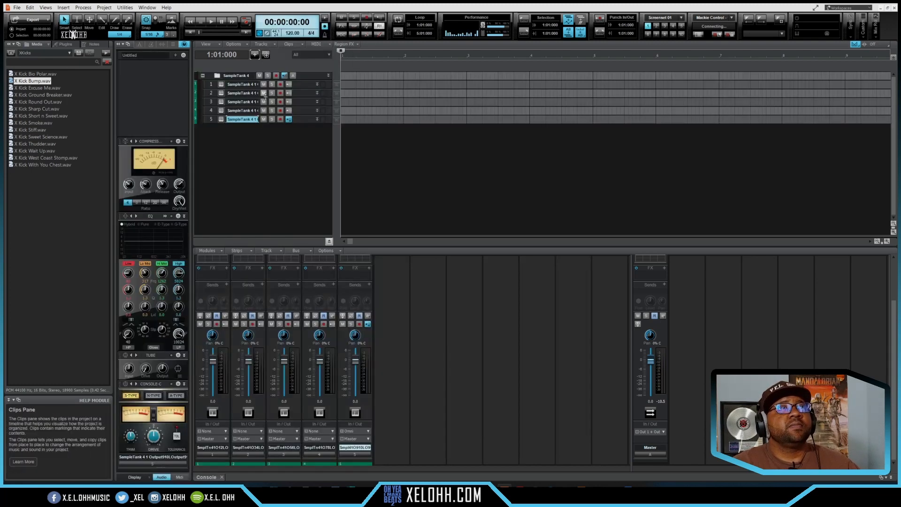
left_click(221, 84)
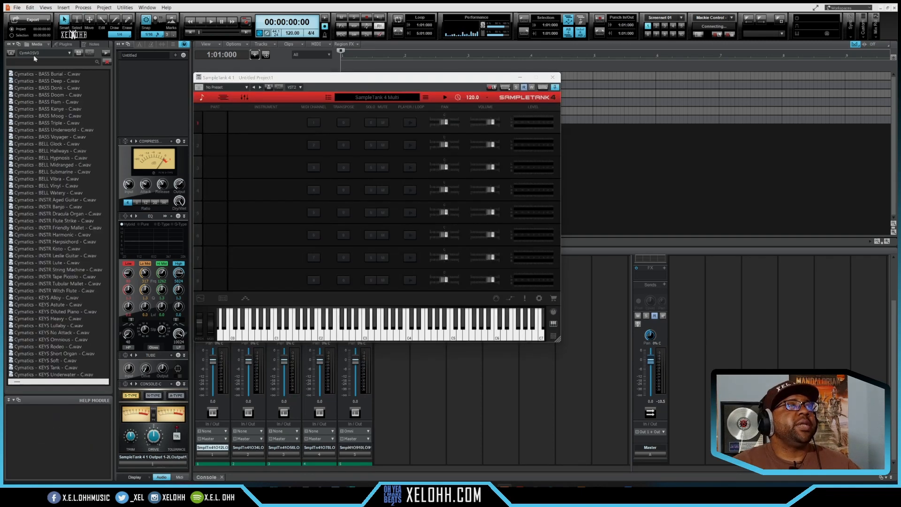
Audition the Cymatics samples INSTR Leslie Guitar, String Machine and Tubular Mallet, plus KEYS Astute, Heavy and No Attack
left_click(46, 256)
left_click(47, 270)
left_click(46, 284)
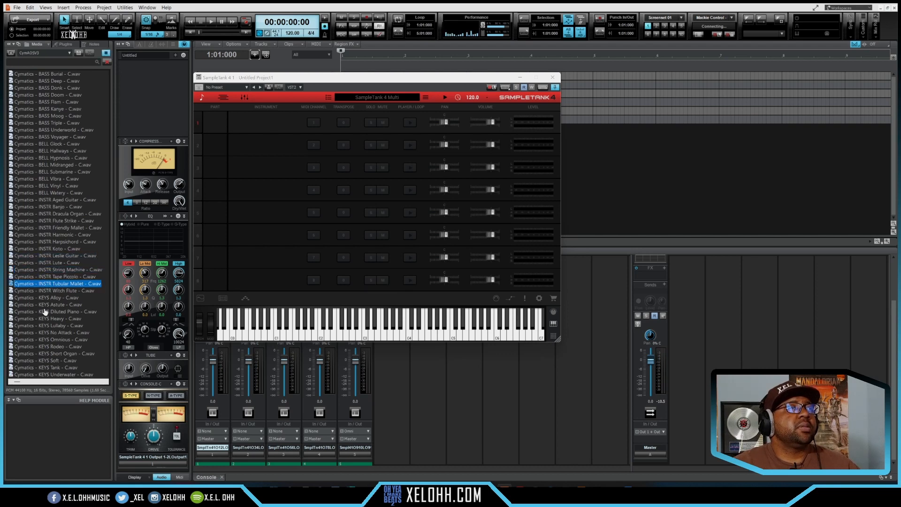
left_click(48, 305)
left_click(53, 319)
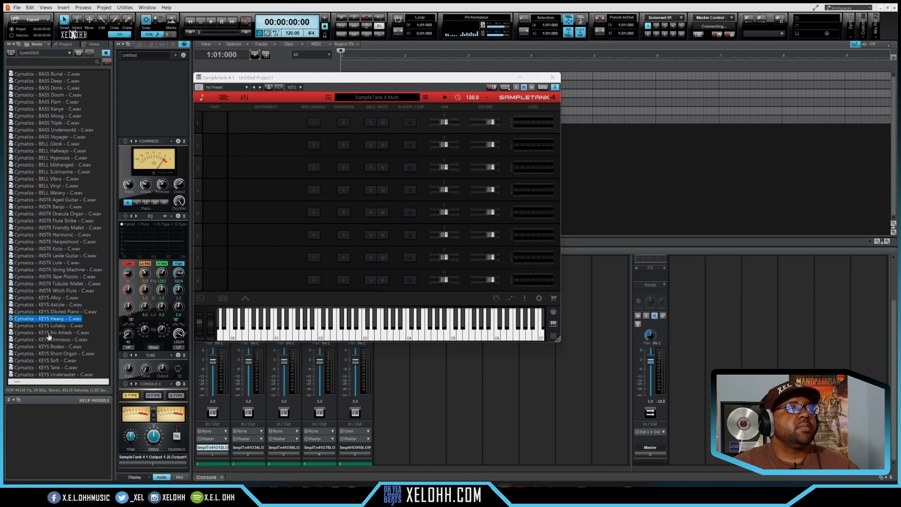
left_click(60, 333)
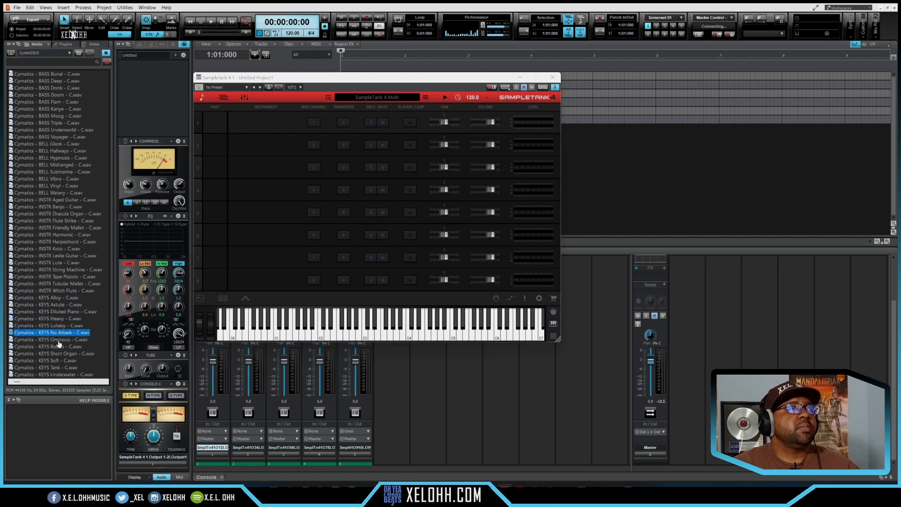
Import Cymatics - KEYS No Attack - C.wav into part 1 with category Piano and the Chromatic From root note selection
left_click_drag(56, 335, 260, 122)
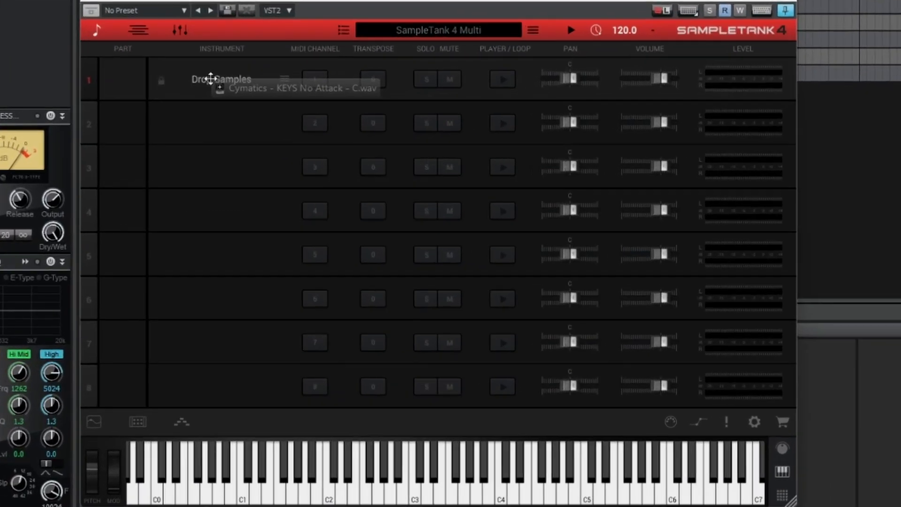
left_click_drag(211, 79, 211, 79)
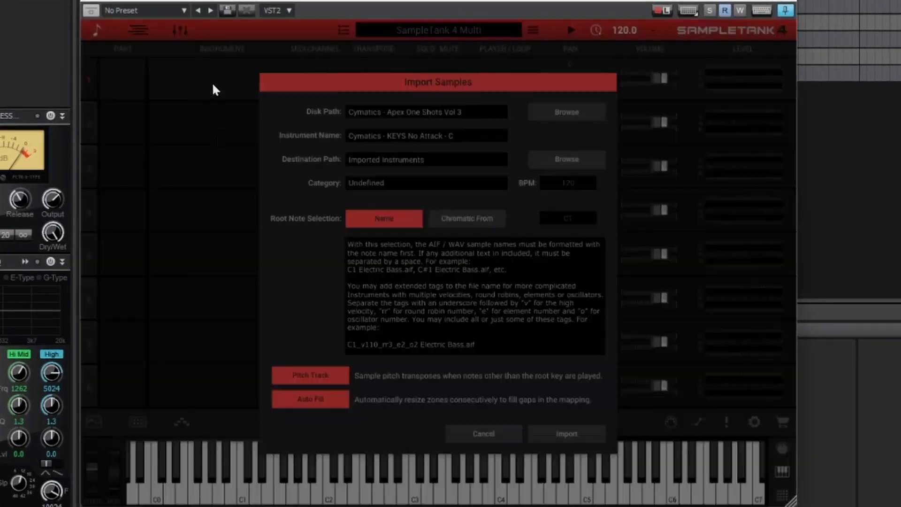
left_click(450, 184)
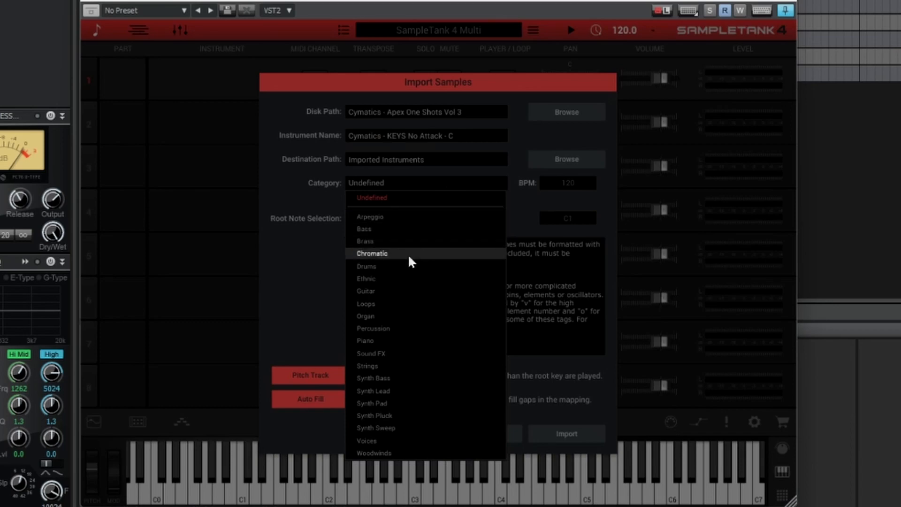
left_click(406, 340)
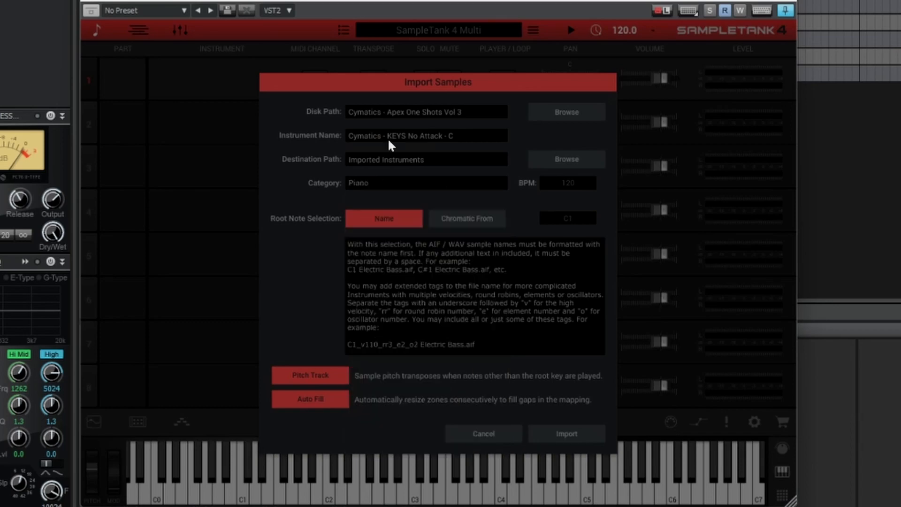
left_click(461, 222)
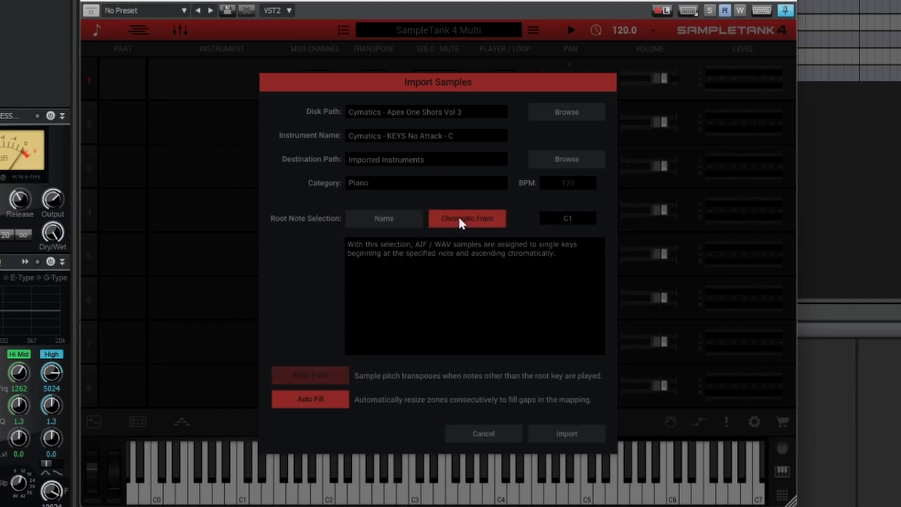
left_click(576, 219)
left_click(569, 434)
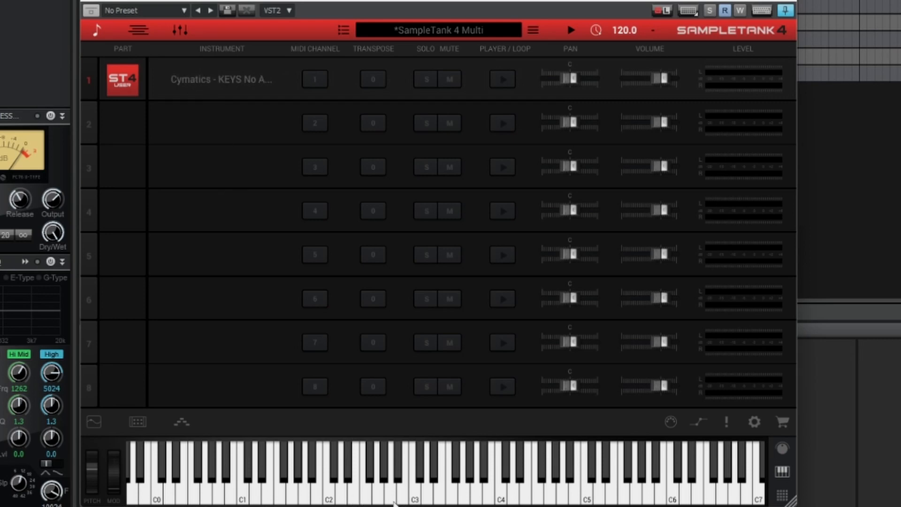
Audition the imported KEYS No Attack instrument on keys around C4
left_click(475, 498)
left_click(514, 498)
mouse_move(235, 120)
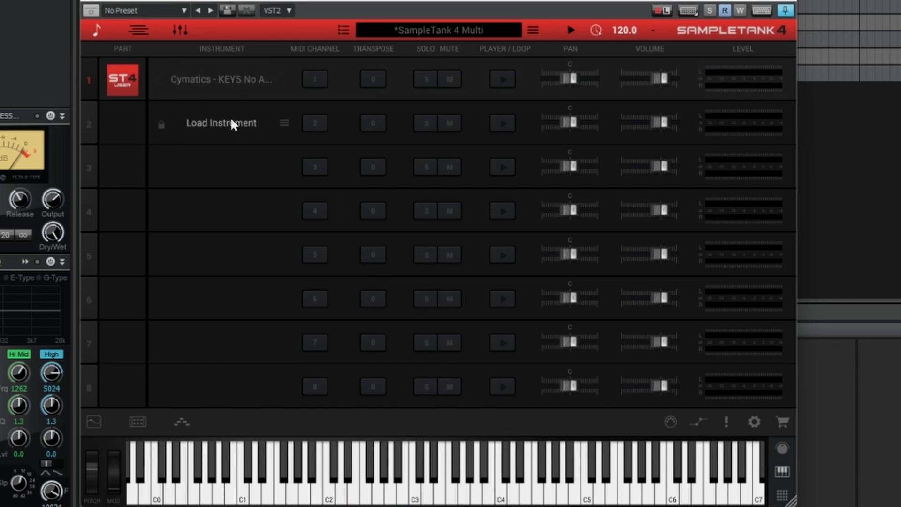
left_click(217, 126)
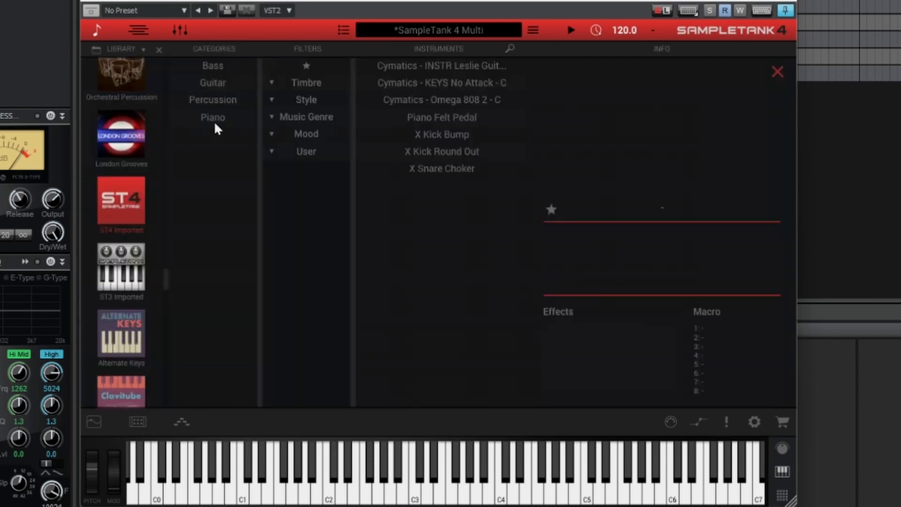
left_click(97, 31)
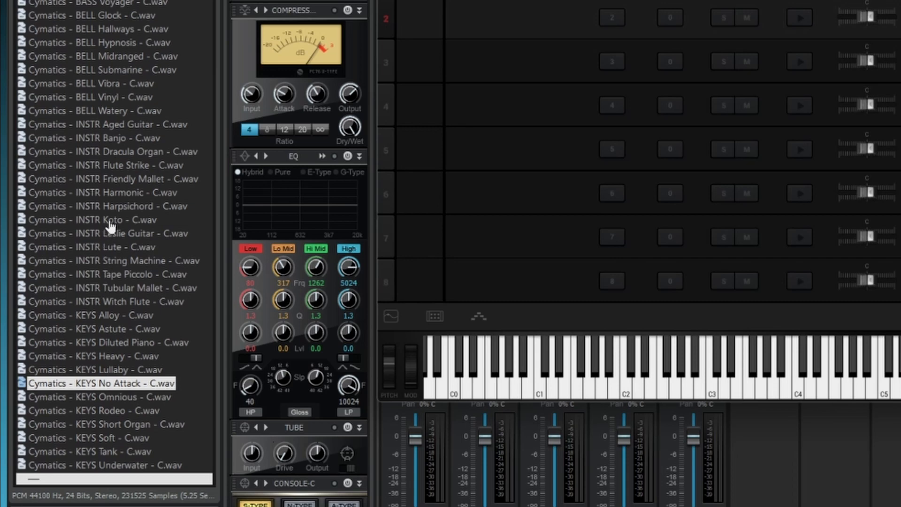
Audition the Cymatics INSTR Harmonic and Flute Strike samples and drop Cymatics - INSTR Flute Strike - C.wav onto part 2
left_click(121, 196)
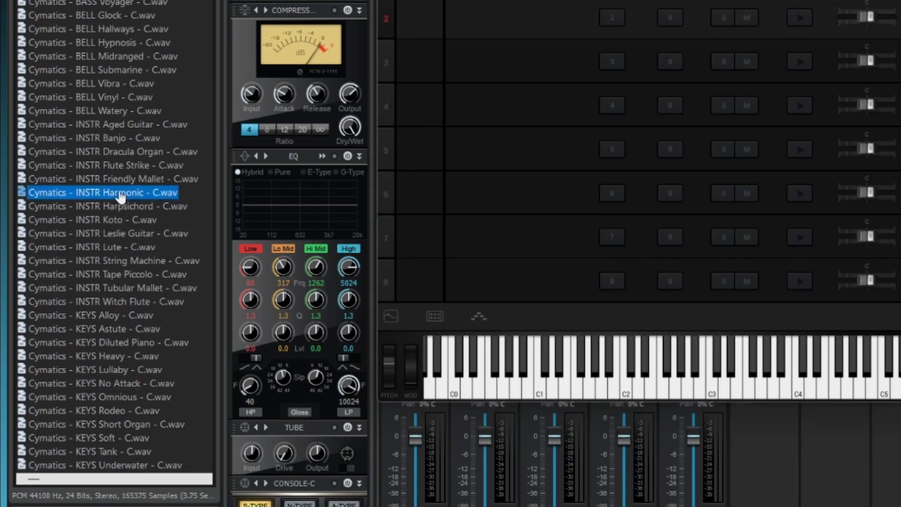
left_click(119, 166)
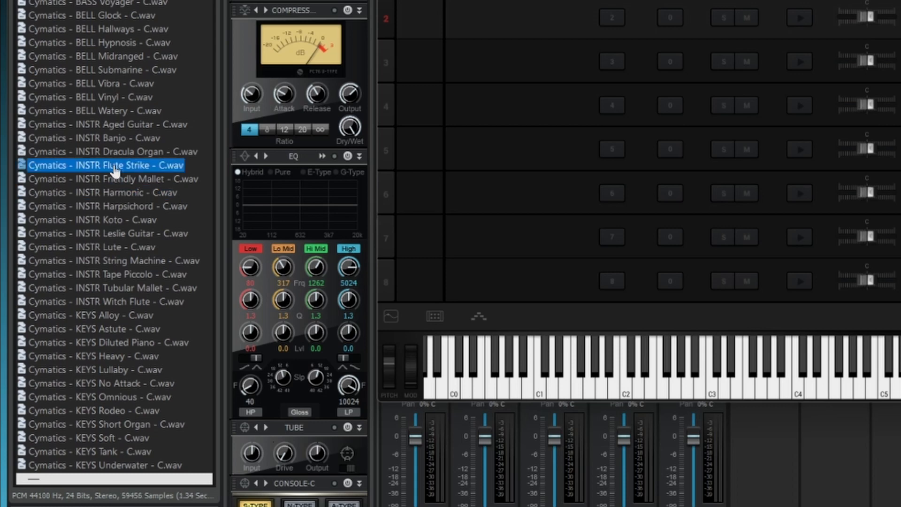
left_click_drag(119, 169, 496, 15)
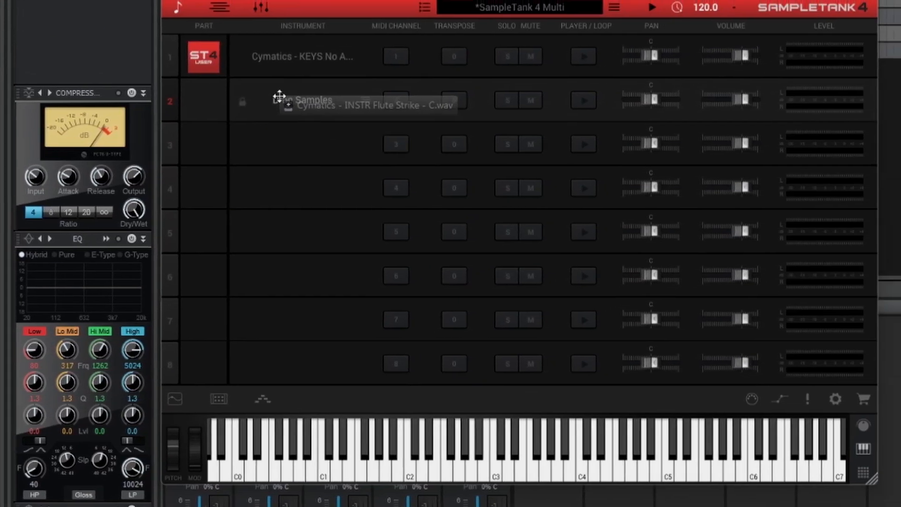
left_click_drag(280, 98, 277, 101)
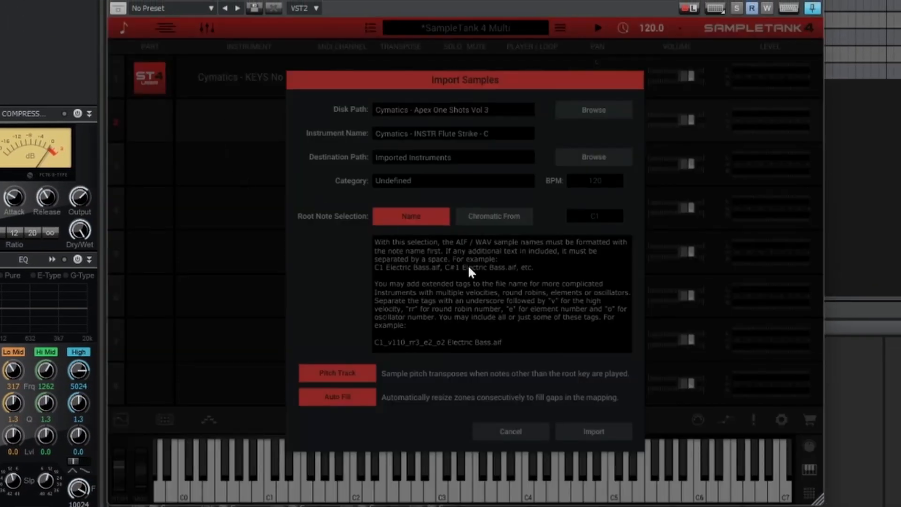
Set the Flute Strike import category to Ethnic and its root note to Chromatic From C3, and import it
left_click(492, 182)
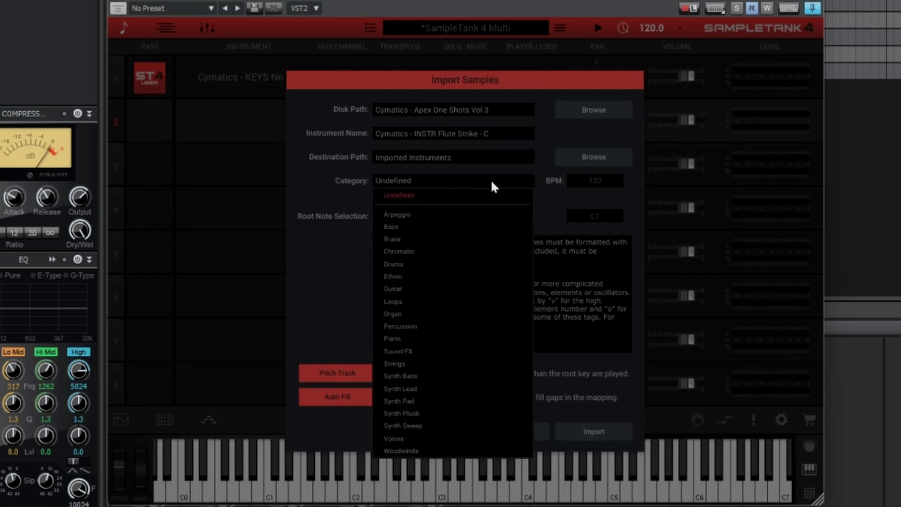
left_click(428, 277)
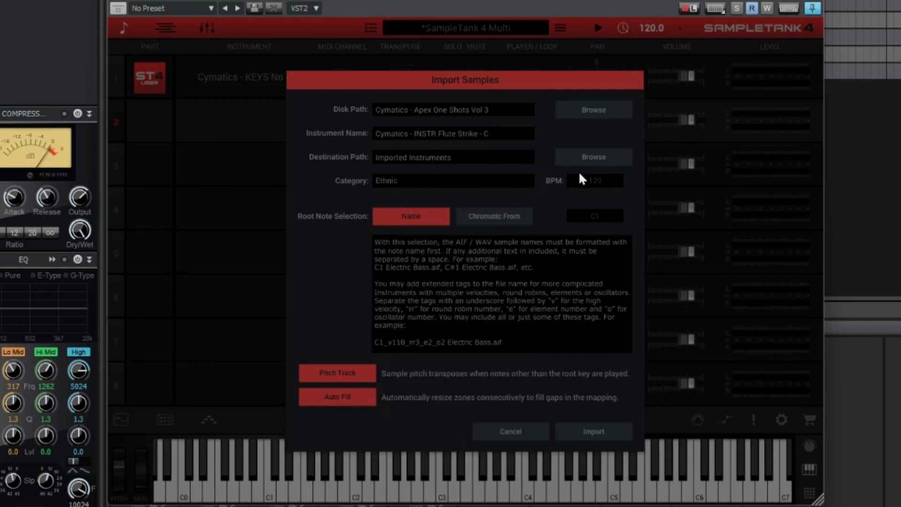
left_click(529, 220)
left_click(605, 215)
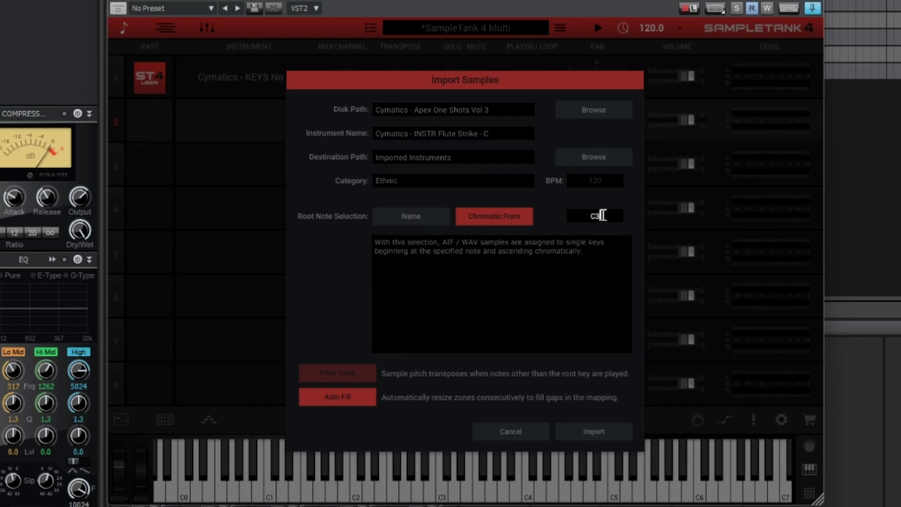
left_click(352, 329)
left_click(600, 433)
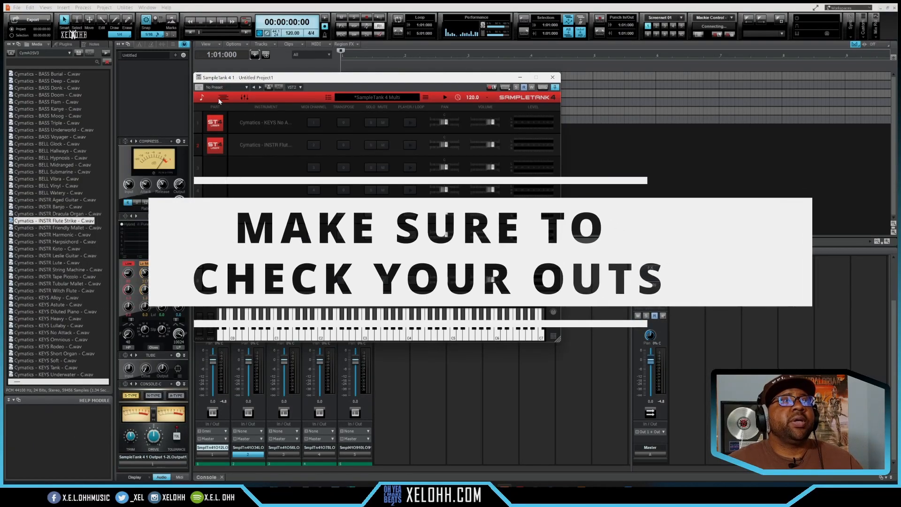
In the mixer view, route SampleTank part 2 to Out 3-4, part 3 to Out 5-6, part 4 to Out 7-8 and part 5 to Out 9-10
left_click(245, 97)
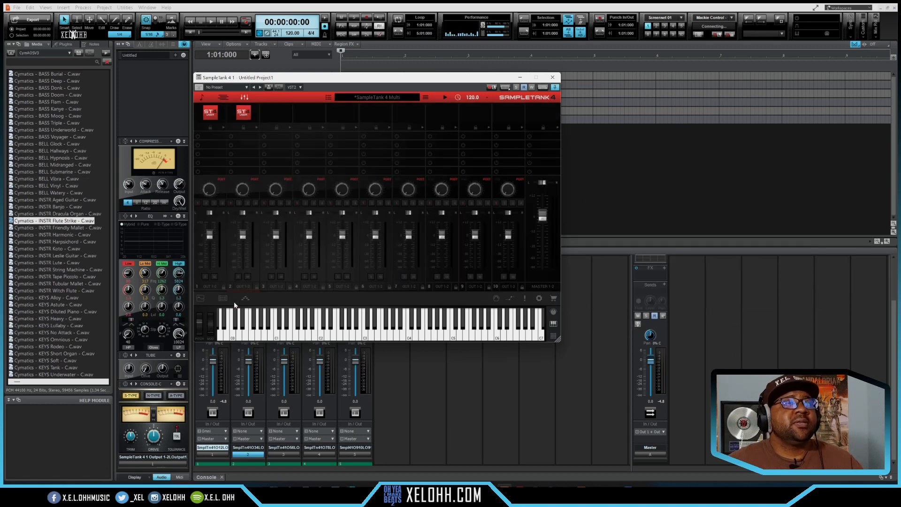
left_click(244, 286)
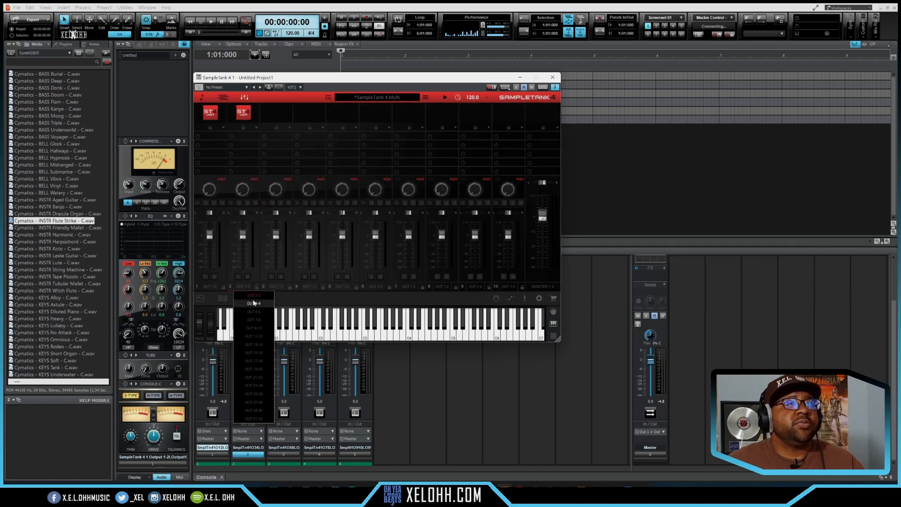
left_click(258, 304)
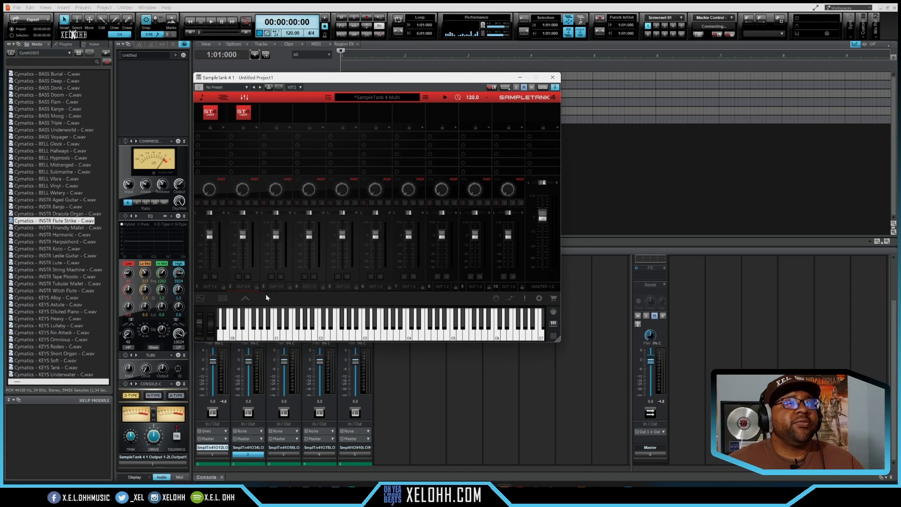
left_click(278, 287)
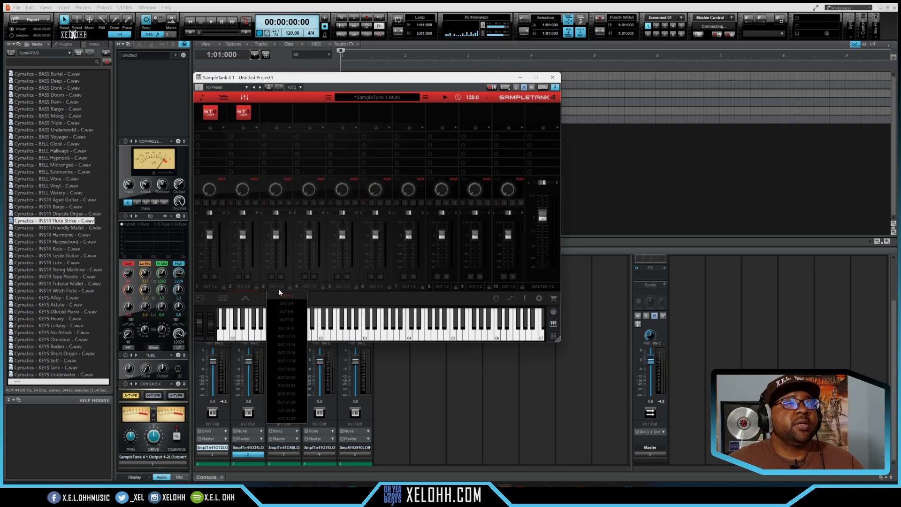
left_click(295, 311)
left_click(306, 287)
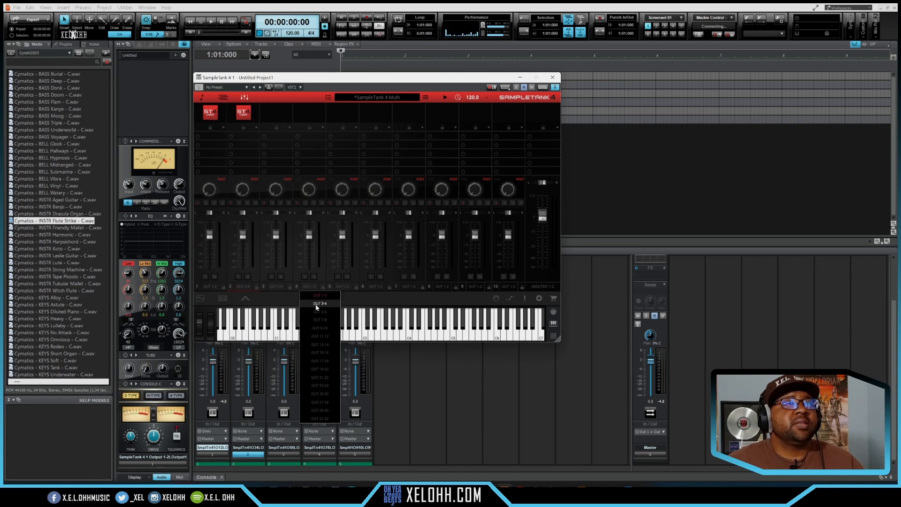
left_click(329, 320)
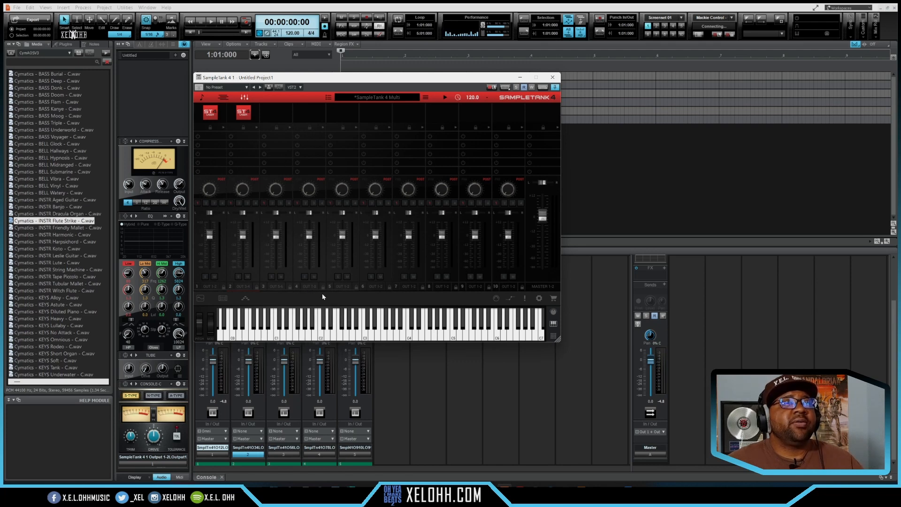
left_click(341, 286)
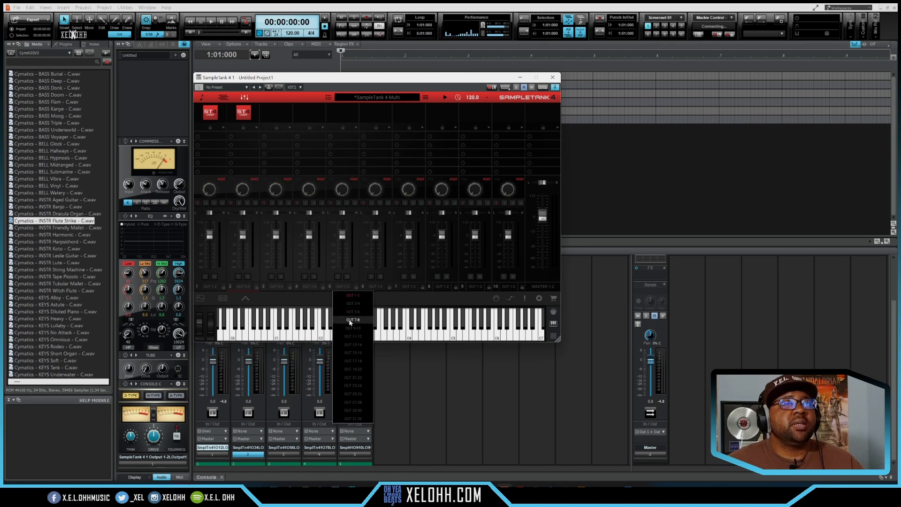
left_click(357, 329)
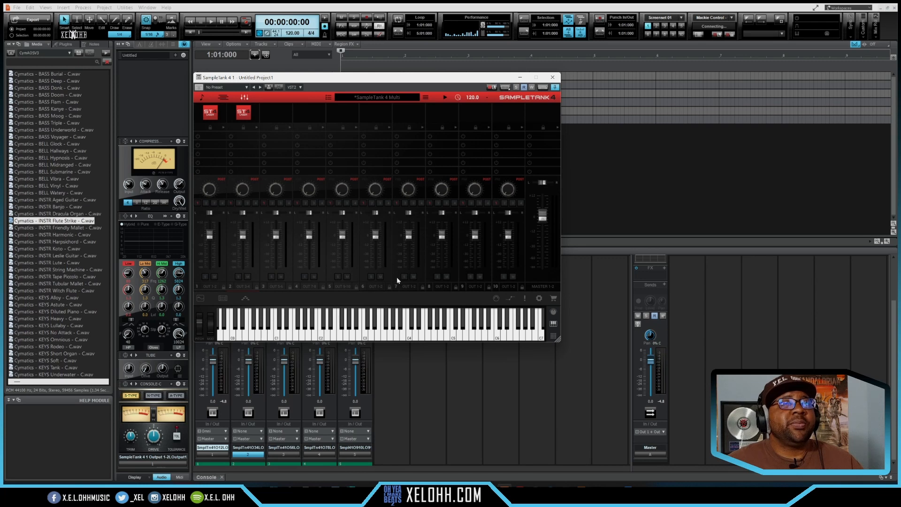
Audition the Flute Strike instrument in part 2 on virtual keyboard keys between C3 and C4
left_click(367, 335)
left_click(386, 331)
left_click(411, 331)
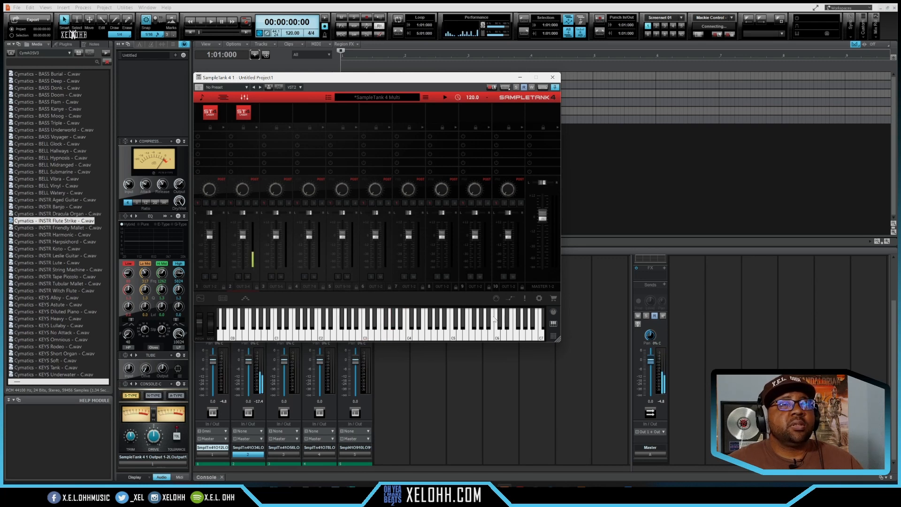
Switch to the virtual pads, audition the two loaded instruments on pads 1 and 2, and return to the virtual keyboard
left_click(554, 336)
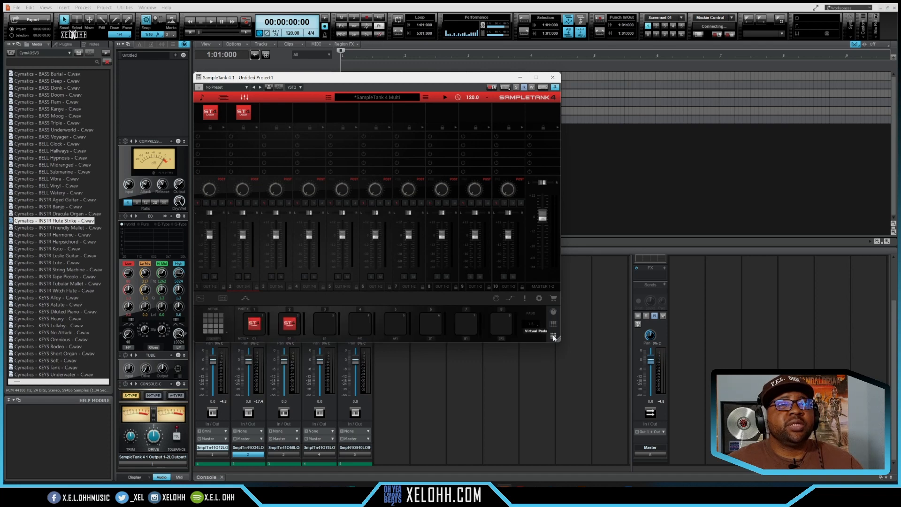
left_click(253, 323)
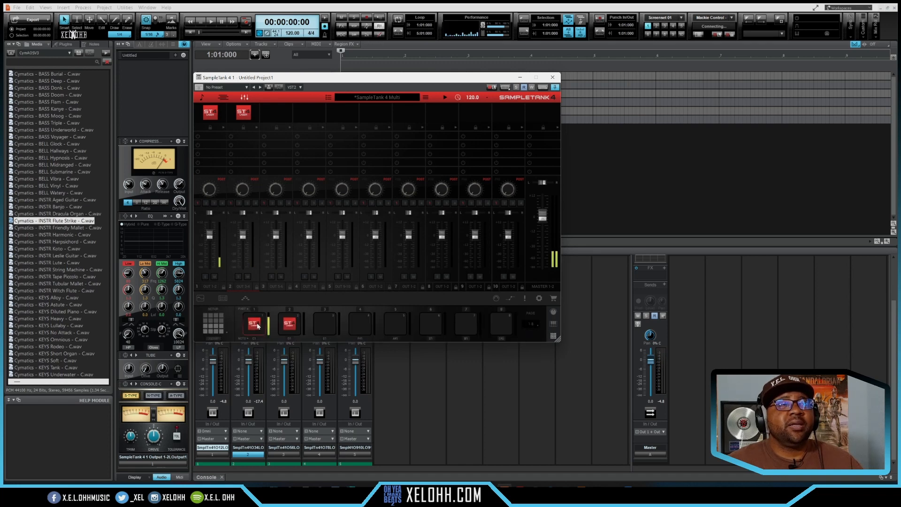
left_click(292, 326)
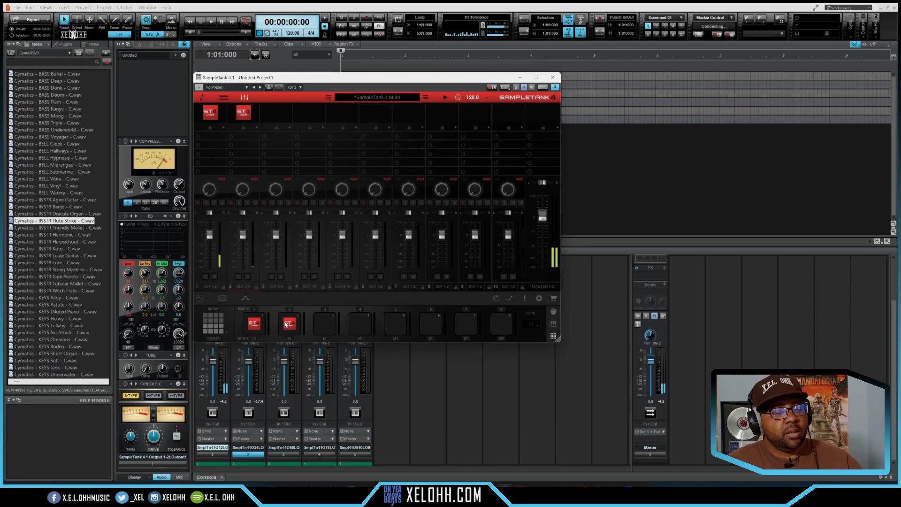
left_click(286, 325)
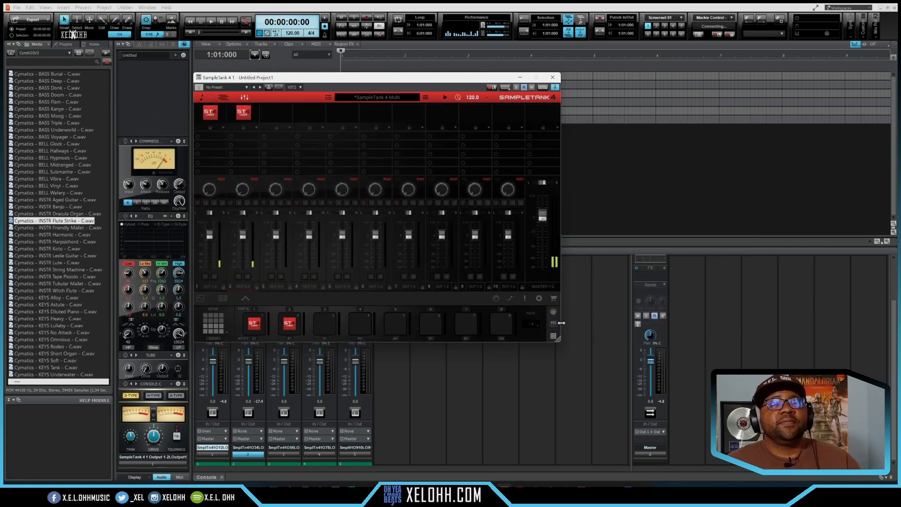
left_click(554, 324)
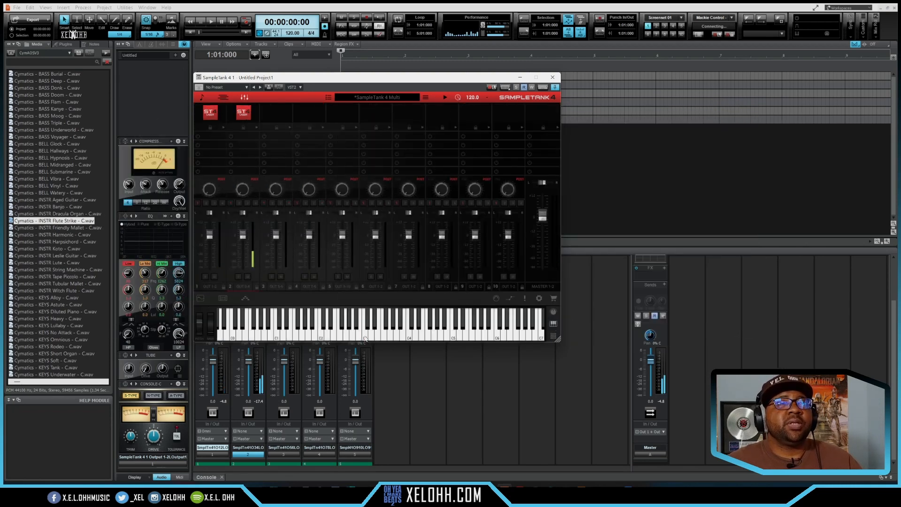
Close the SampleTank window and enable Snap To Scale on the first instrument track with root E and the Aeolian (Natural Minor) scale
left_click(553, 77)
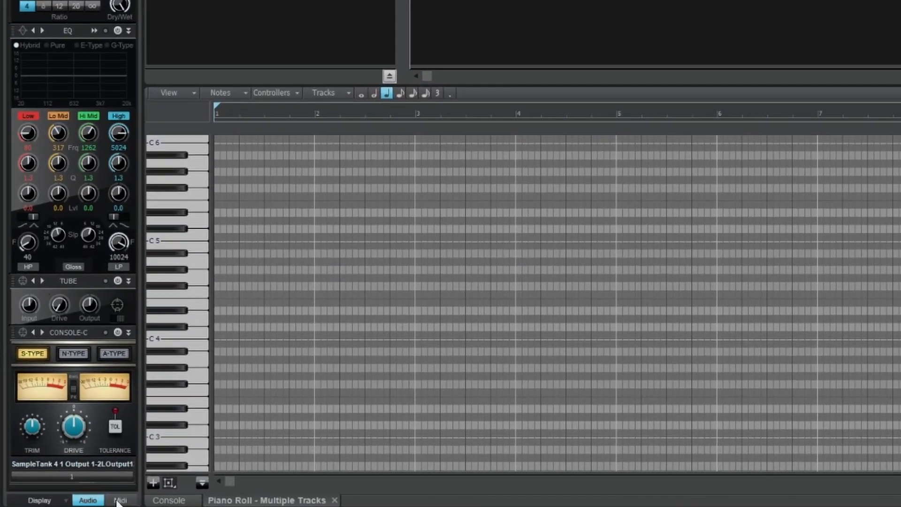
left_click(118, 500)
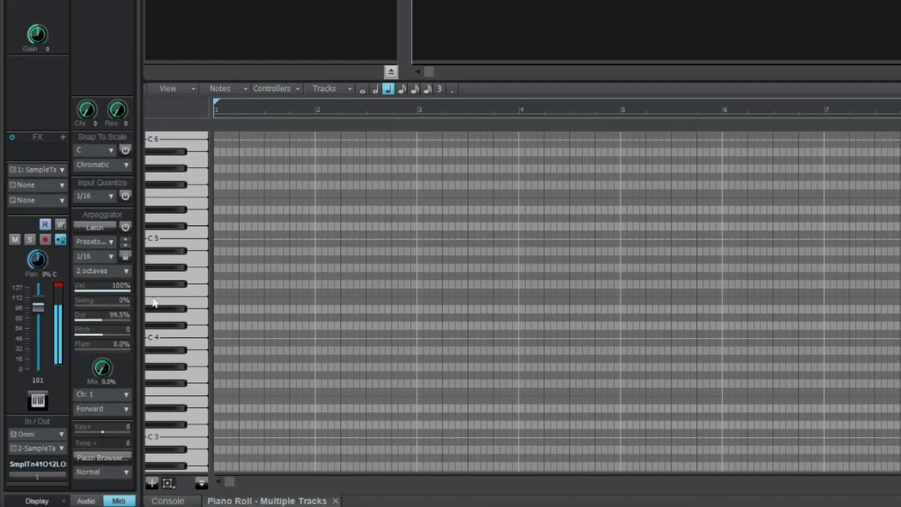
left_click(125, 150)
left_click(112, 149)
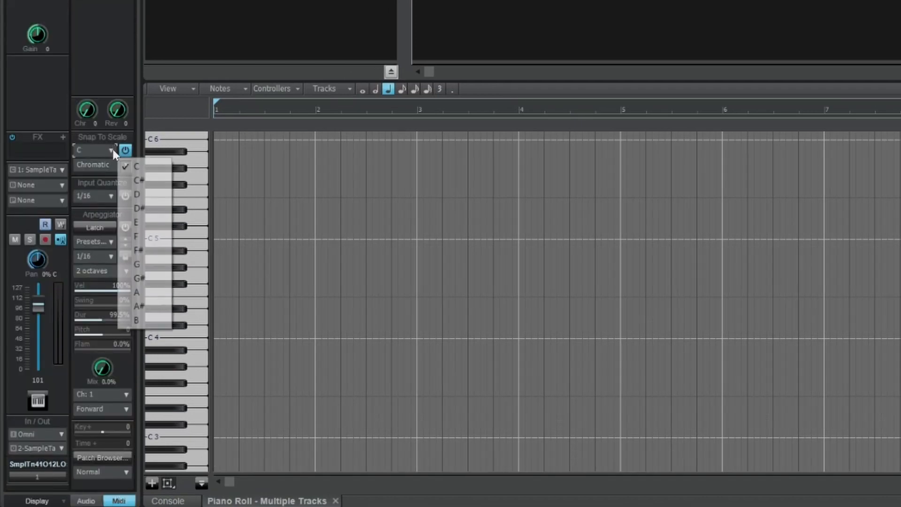
left_click(146, 225)
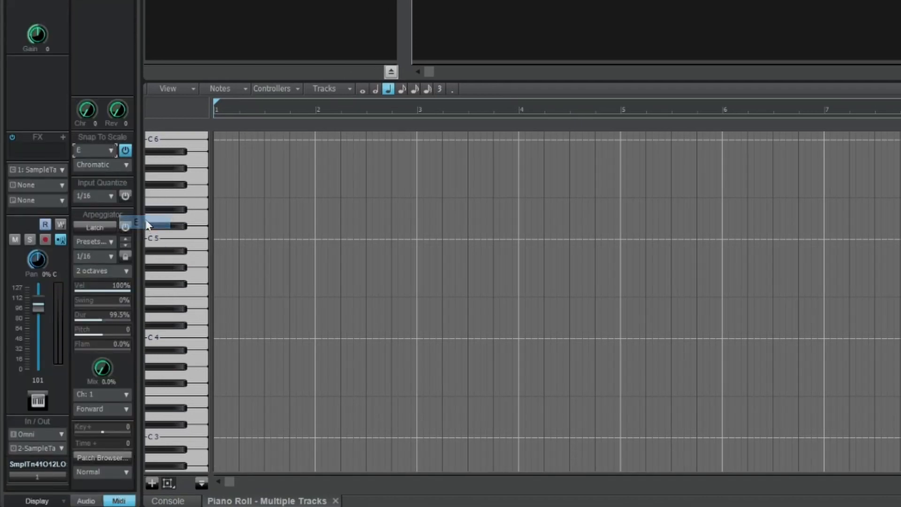
left_click(122, 165)
mouse_move(202, 183)
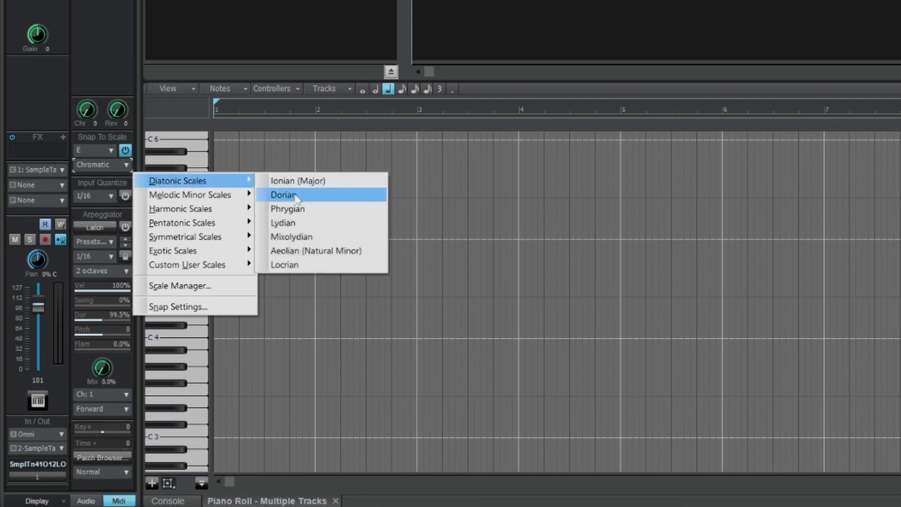
left_click(322, 252)
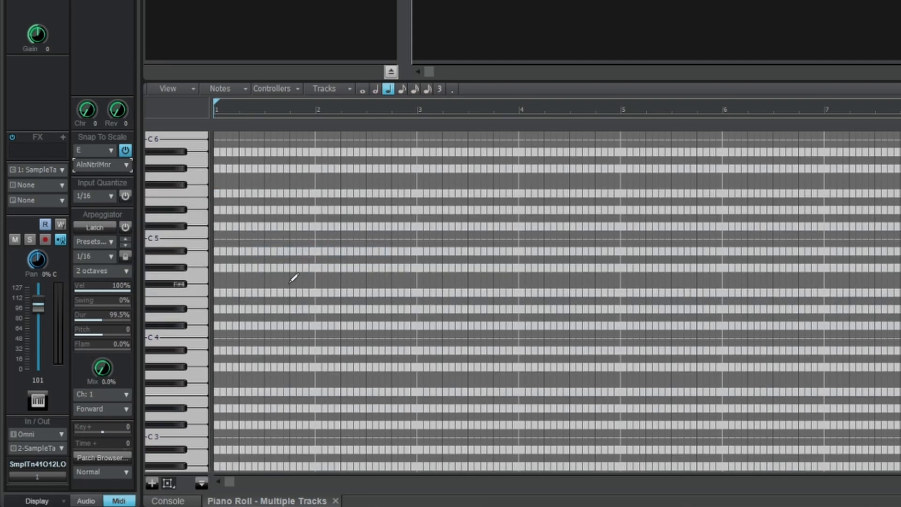
Draw a four-note chord of E4, G4, B4 and D5 filling bar 1 in the piano roll
left_click_drag(217, 301, 315, 309)
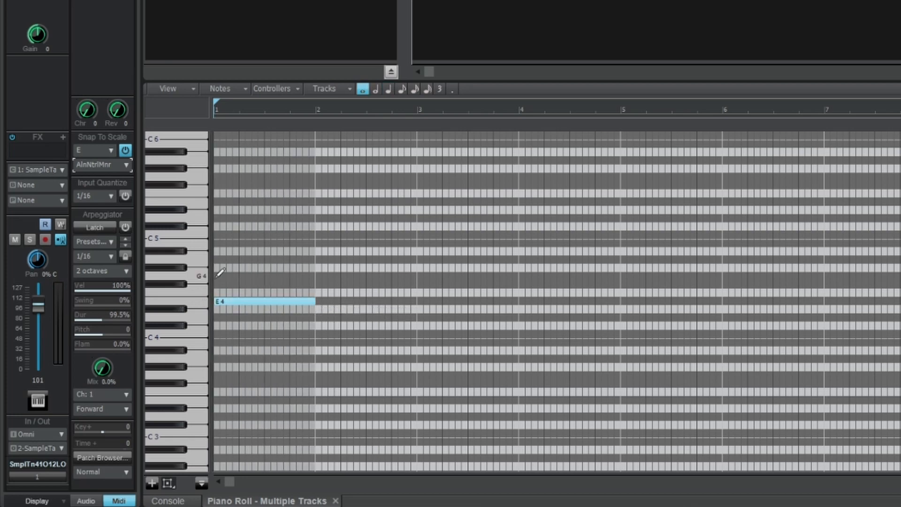
left_click(218, 277)
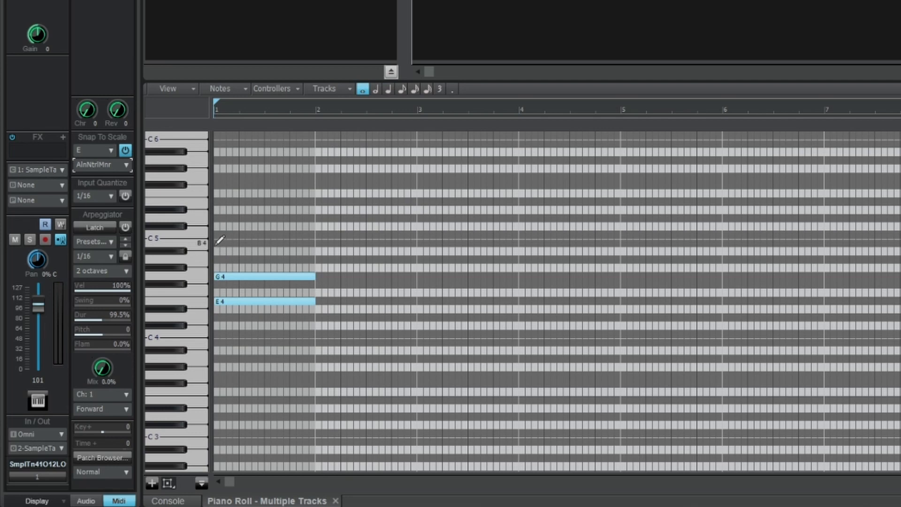
left_click(218, 243)
left_click(218, 218)
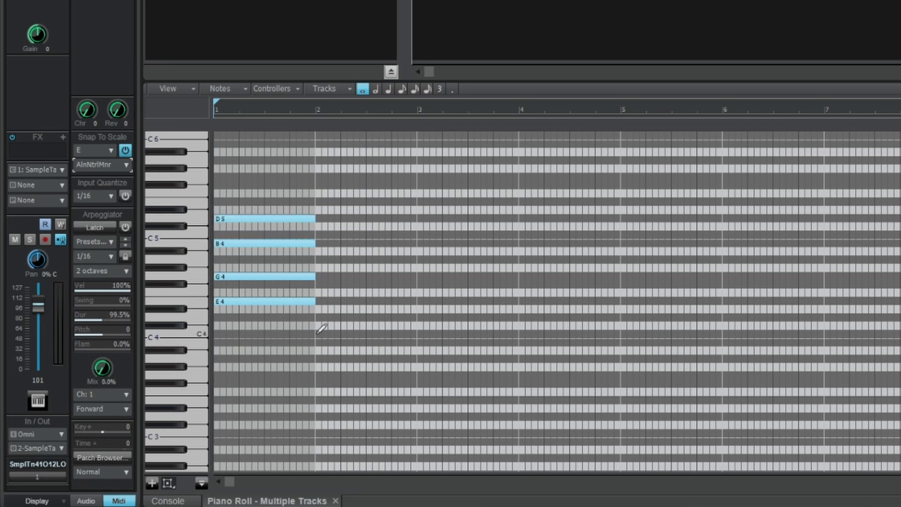
Draw whole-note C4, E4, G4 and B4 as the chord in bar 2
left_click(319, 334)
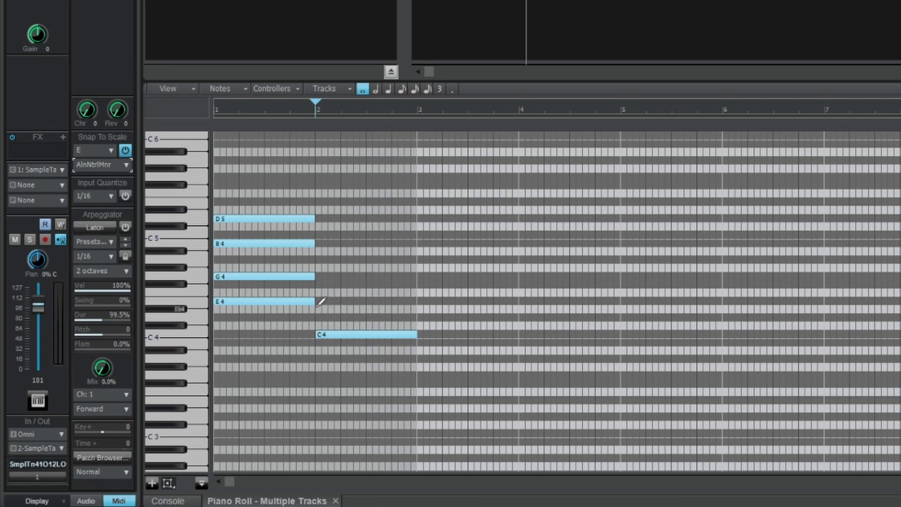
left_click(318, 301)
left_click(318, 276)
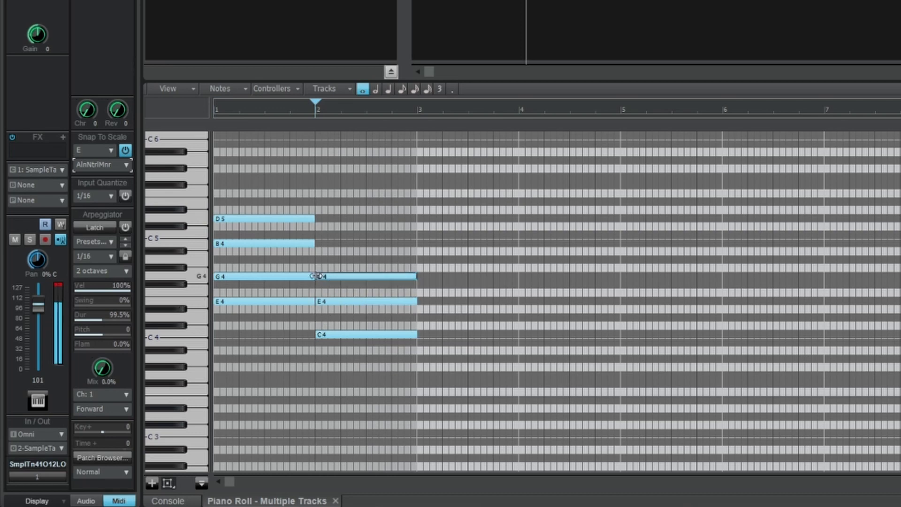
left_click(318, 243)
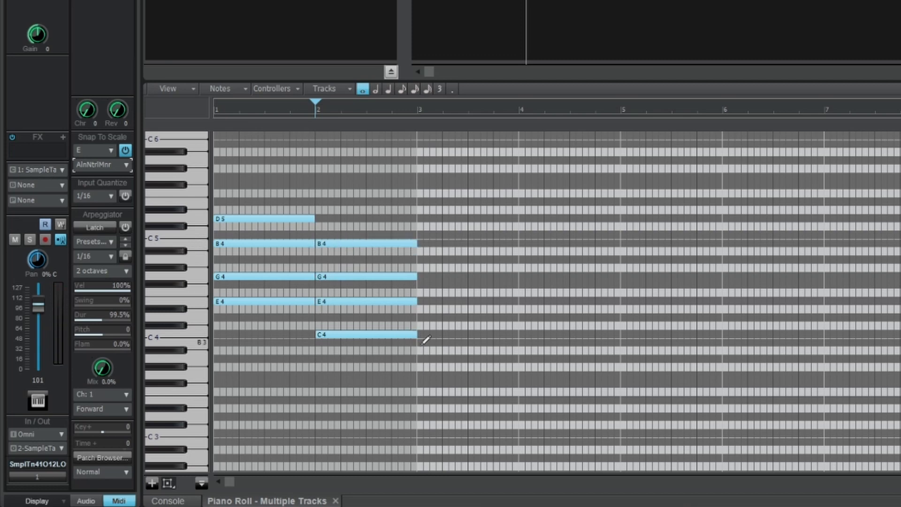
Draw whole-note B3, D4, F#4 and A4 as the chord in bar 3
left_click(420, 343)
left_click(420, 318)
left_click(421, 285)
left_click(420, 259)
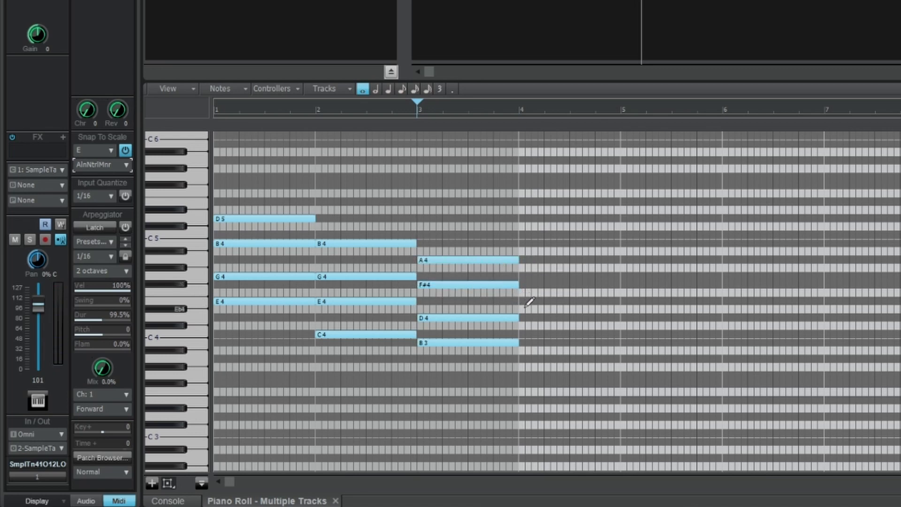
Draw whole-note E4, G4, B4 and D5 as the chord in bar 4
left_click(521, 300)
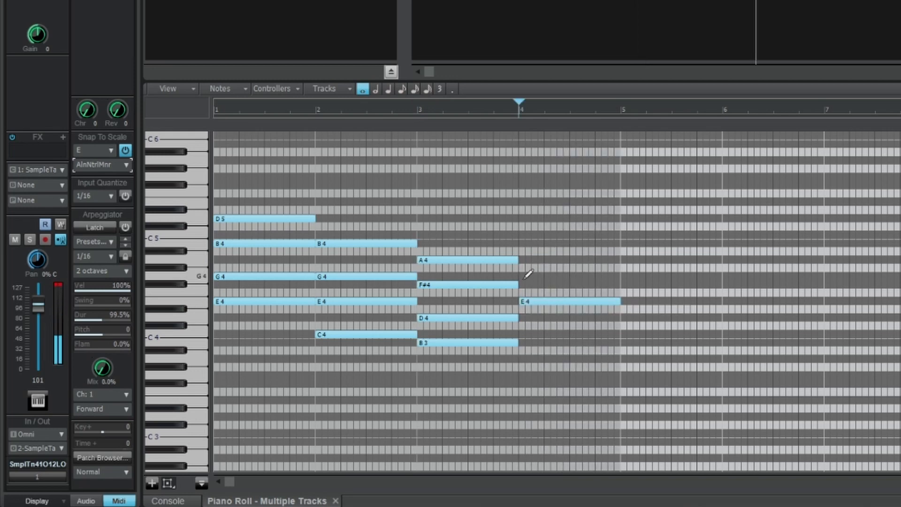
left_click(521, 278)
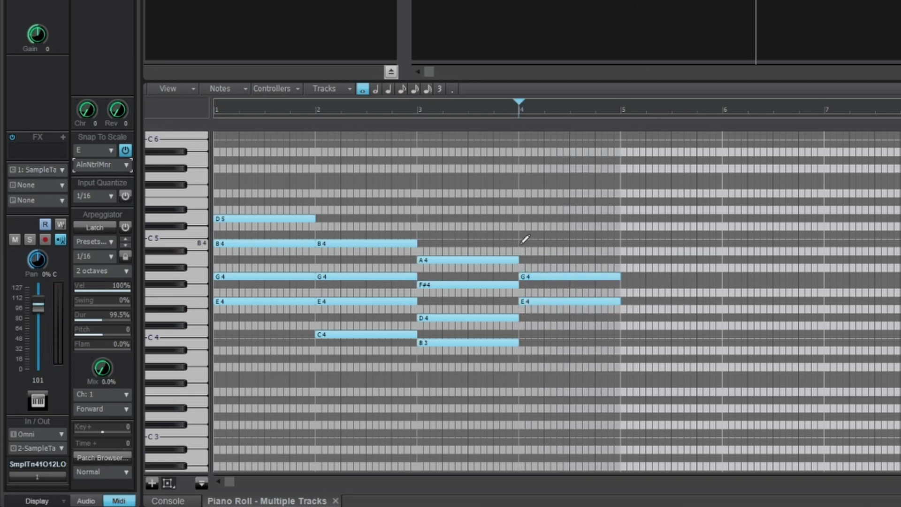
left_click(522, 243)
left_click(523, 218)
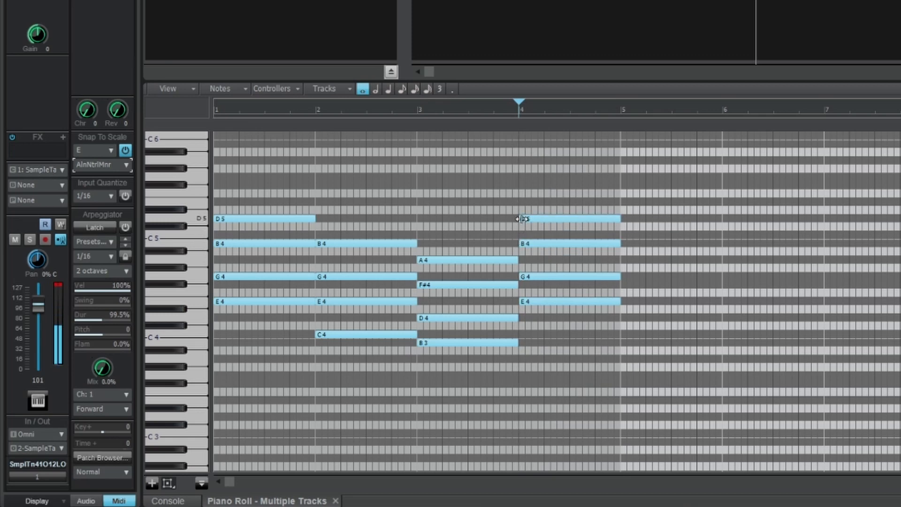
Set the loop region over bars 1 to 4 of the chord progression and return the playhead to the start
left_click_drag(621, 111, 215, 112)
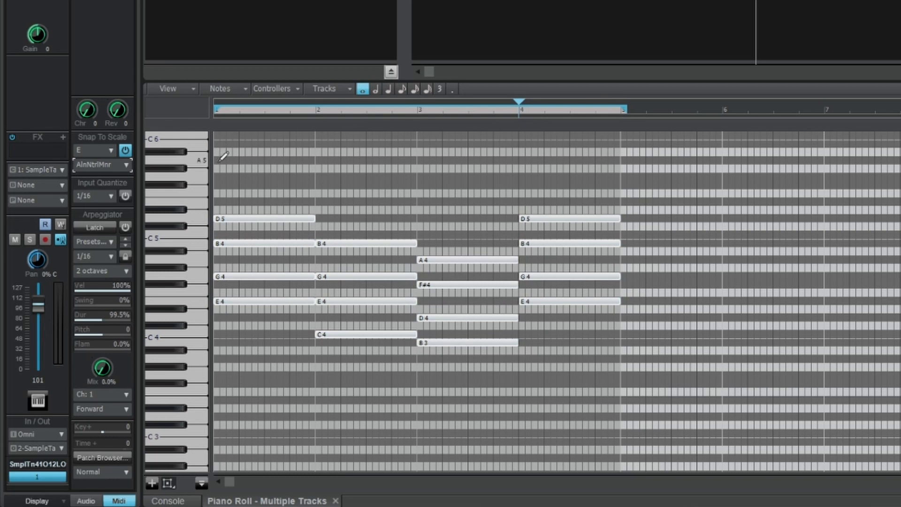
key("shift+l")
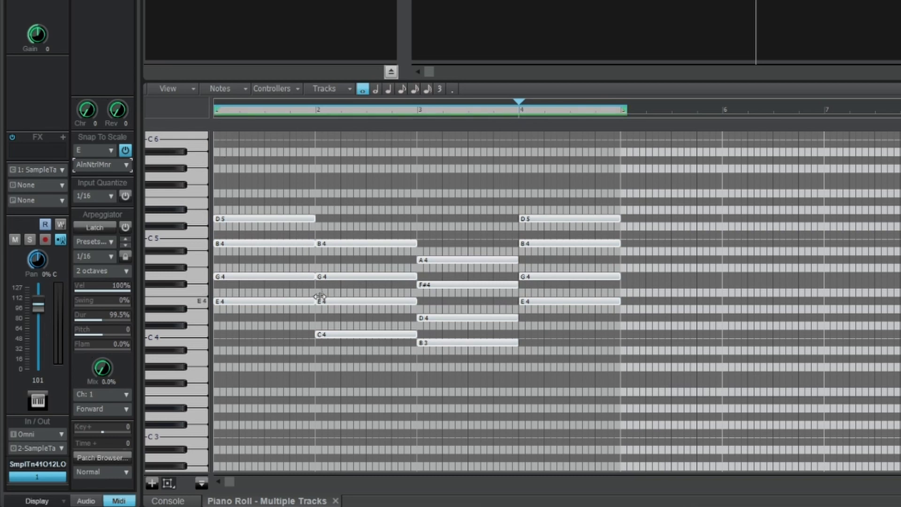
key("w")
Select all the chord notes and apply the CAL strum script with 28 ticks between notes and direction 0 (Low to High)
left_click_drag(570, 364, 257, 179)
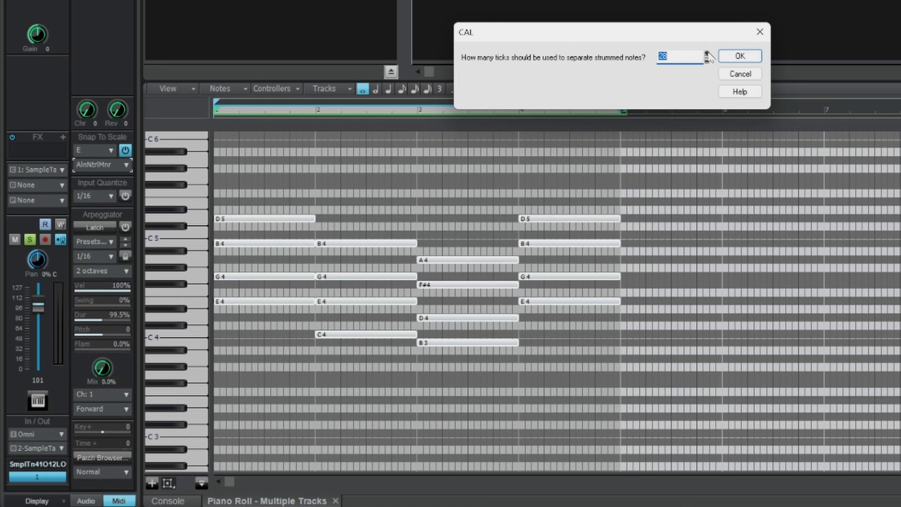
left_click(750, 57)
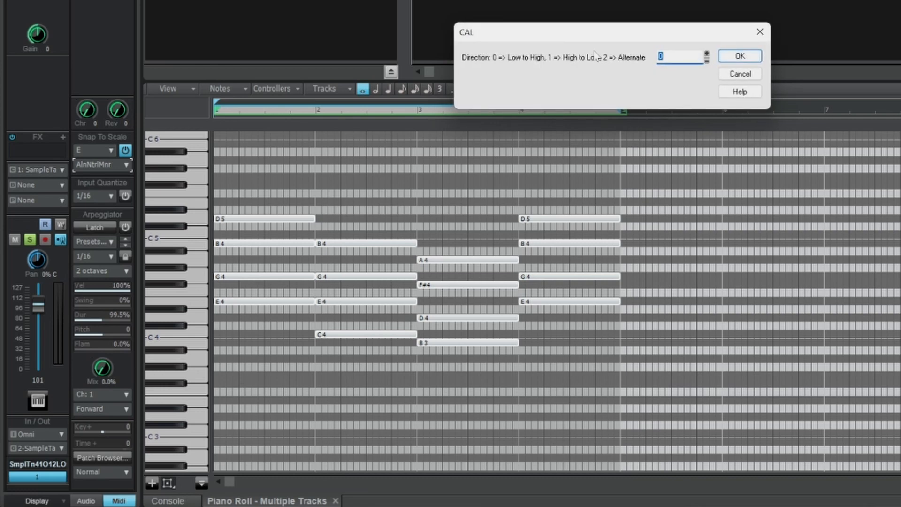
left_click(738, 57)
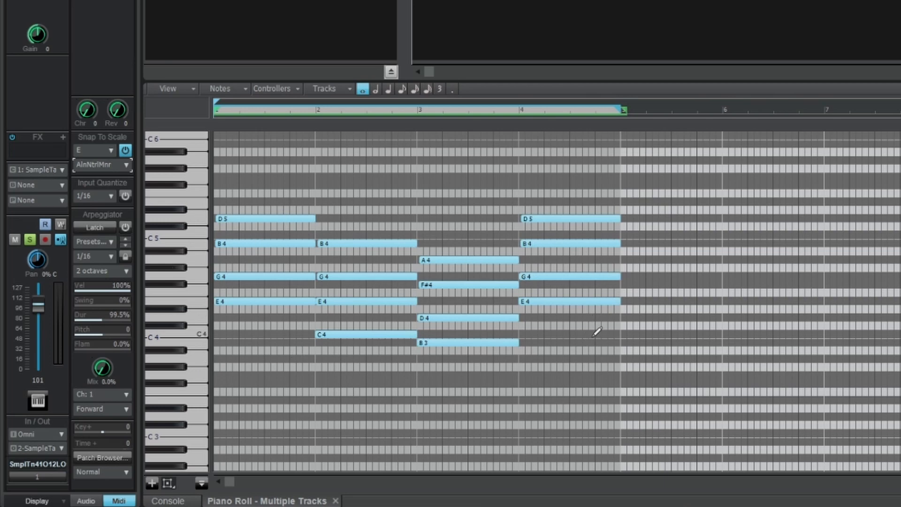
Play the strummed chord progression and set the flute track's Snap to Scale to E Aeolian (Natural Minor)
key("space")
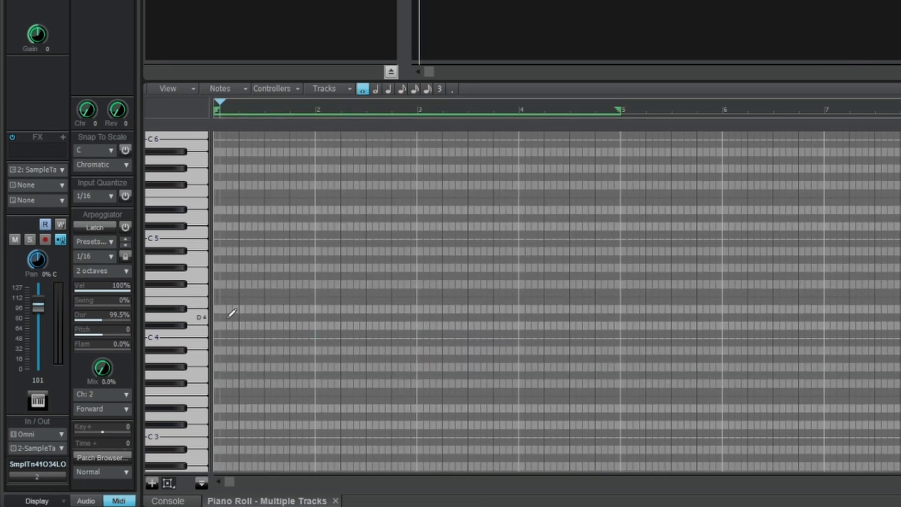
left_click(142, 222)
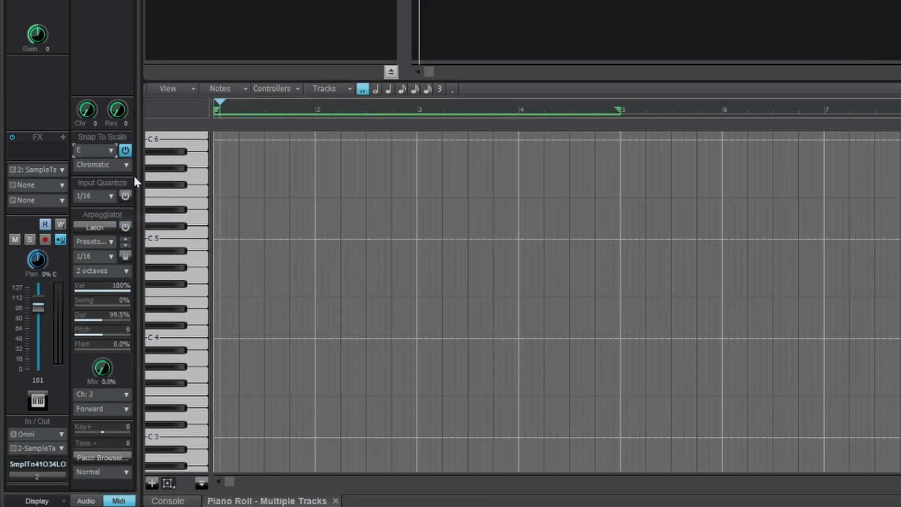
left_click(127, 165)
mouse_move(216, 181)
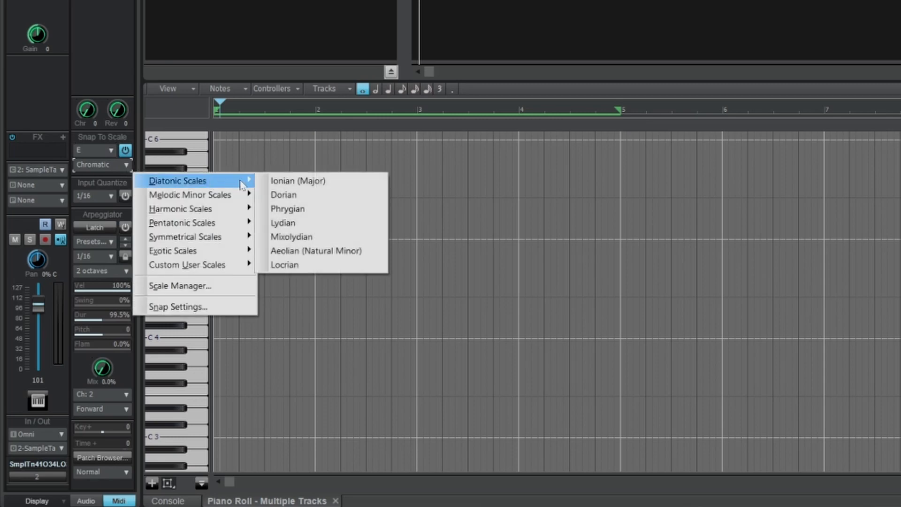
left_click(301, 251)
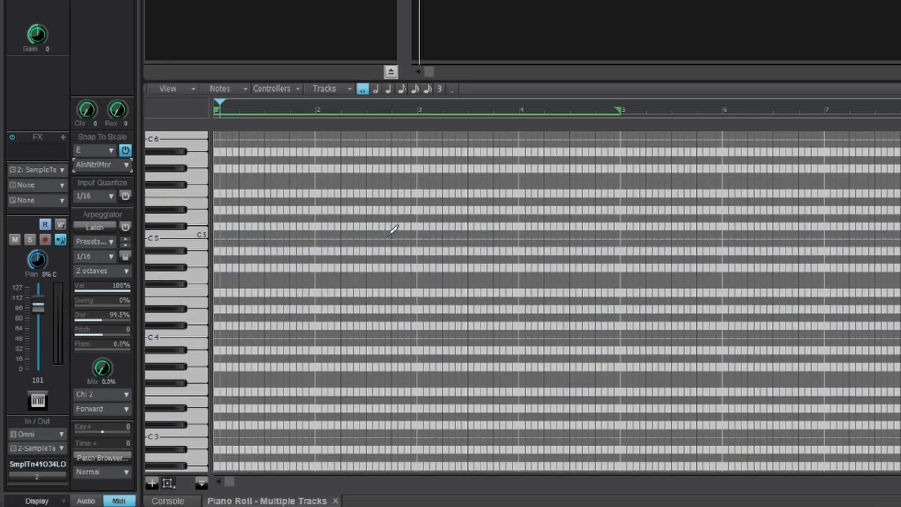
Draw dotted-half E4, F#4 and G4 across bars 1 and 2 as the flute melody and play them back
left_click(293, 285)
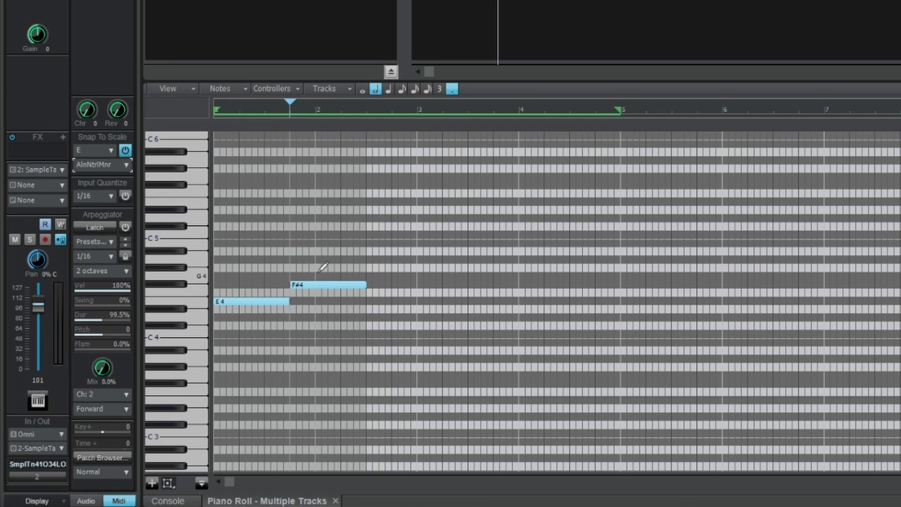
left_click(320, 276)
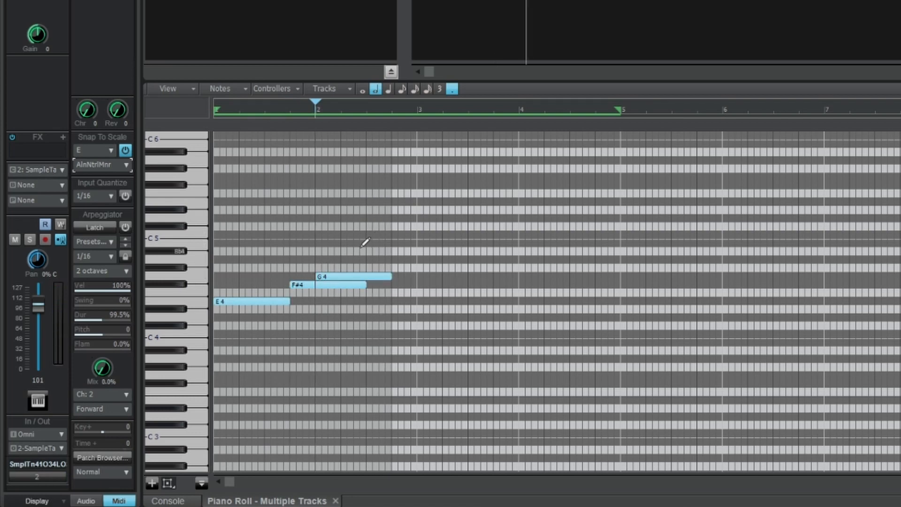
key("space")
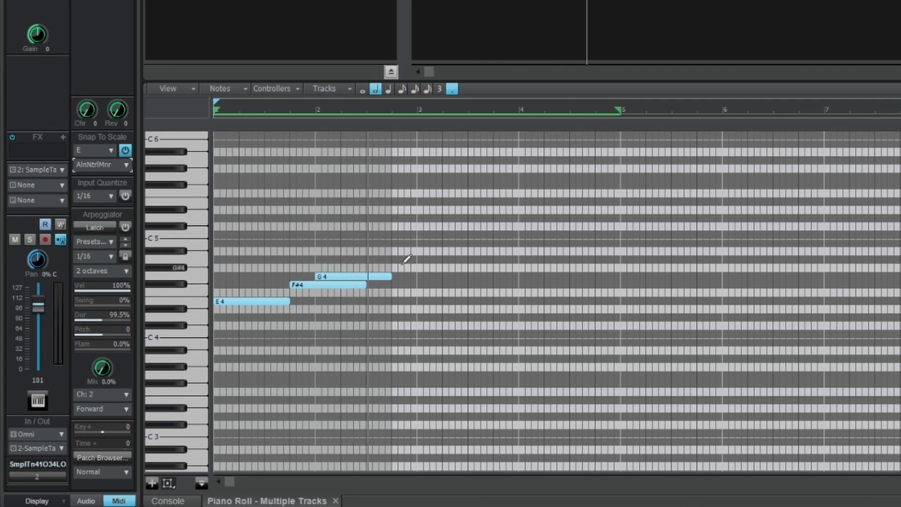
Continue the flute melody with dotted-half and quarter D4 in bar 3, dotted-half C4 and half-note B3 in bar 4, and audition it
left_click(437, 318)
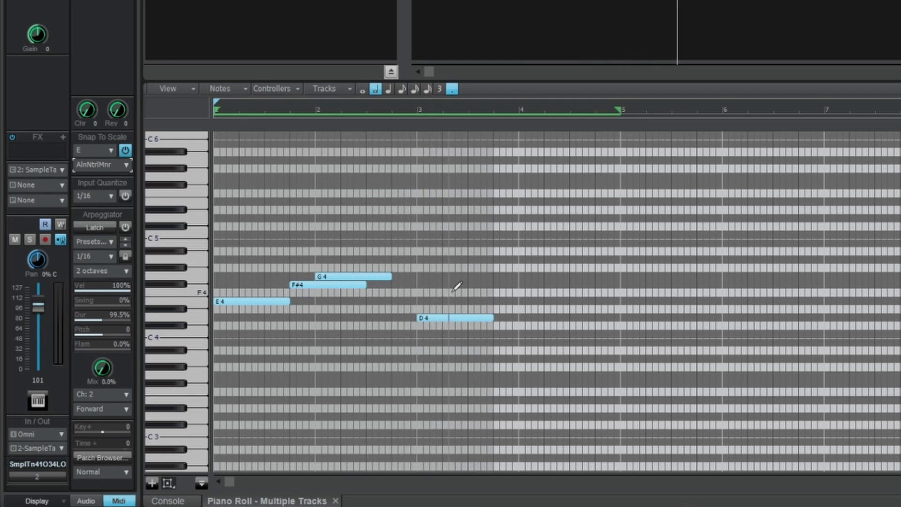
key("space")
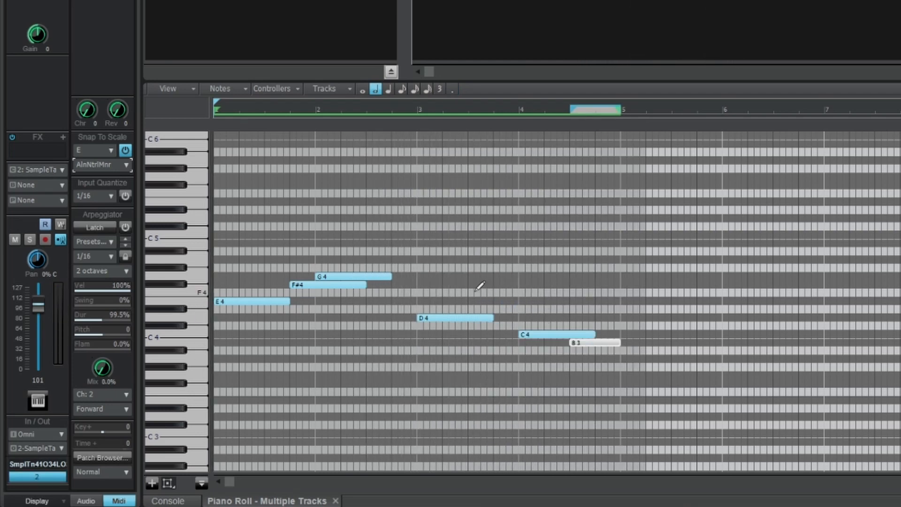
key("space")
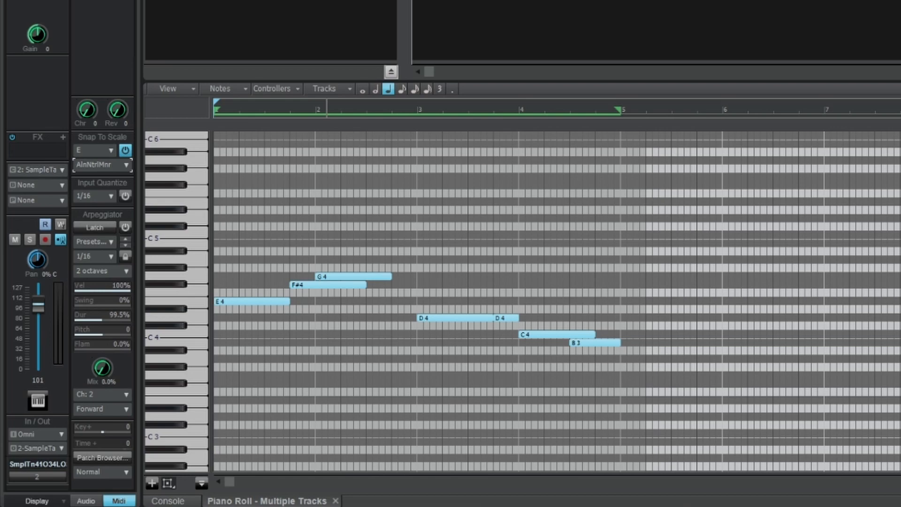
Switch to SampleTank 4, show its parts list and load the Cymatics - Omega 808 29 - E sample onto part 3
left_click(272, 43)
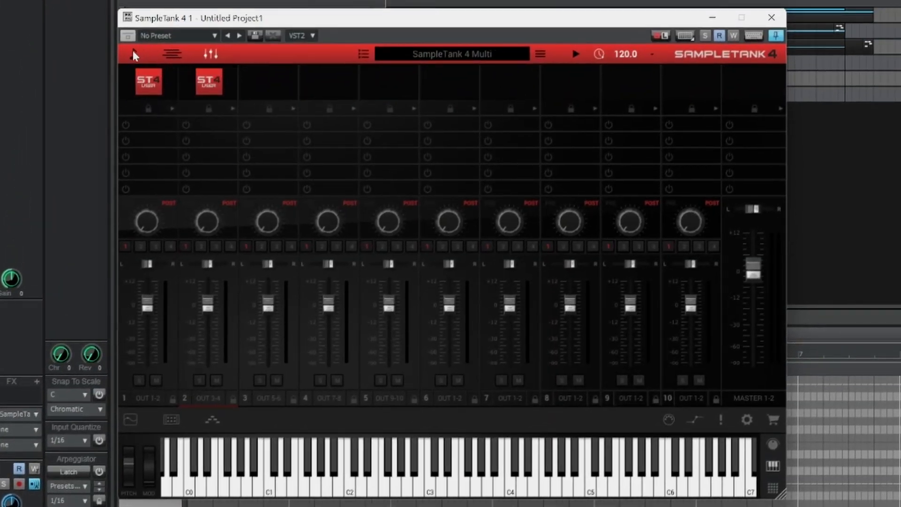
left_click(135, 54)
mouse_move(230, 185)
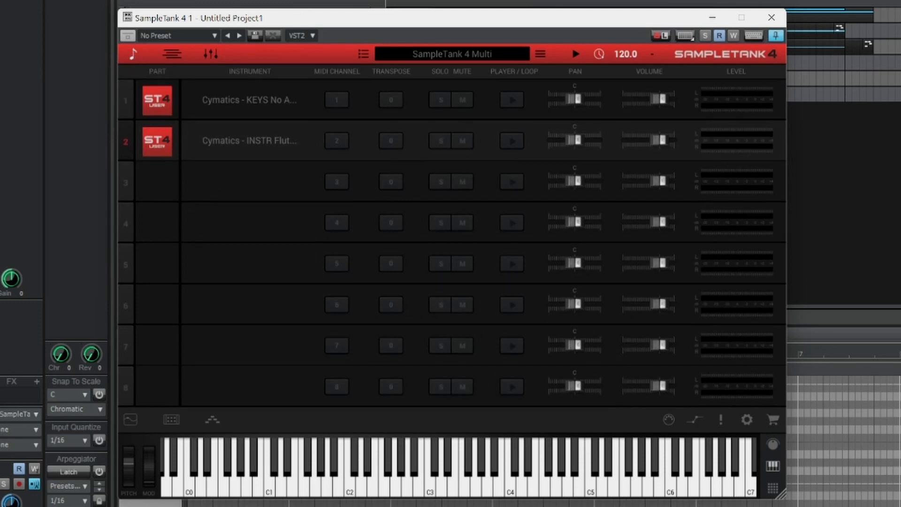
left_click_drag(71, 206, 237, 178)
Set the 808 sample's category to Bass and its root note to chromatic from E3, and import it
left_click(513, 199)
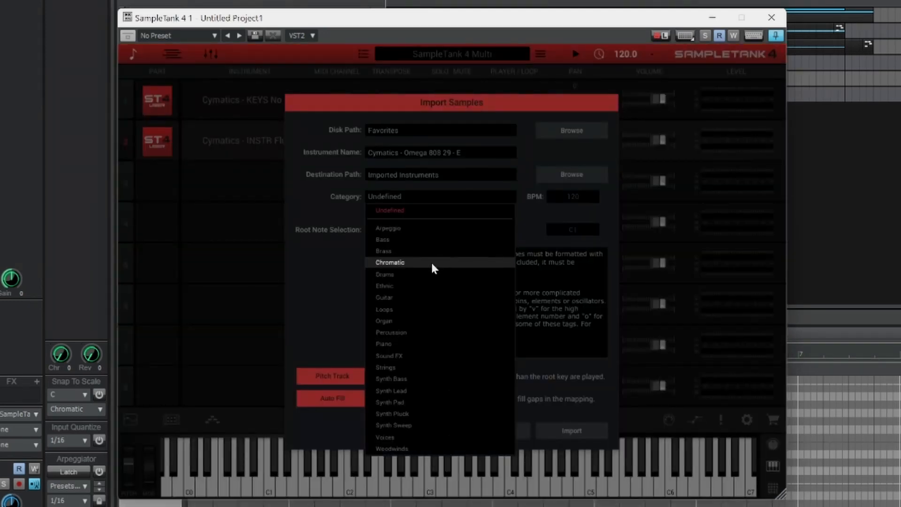
left_click(432, 241)
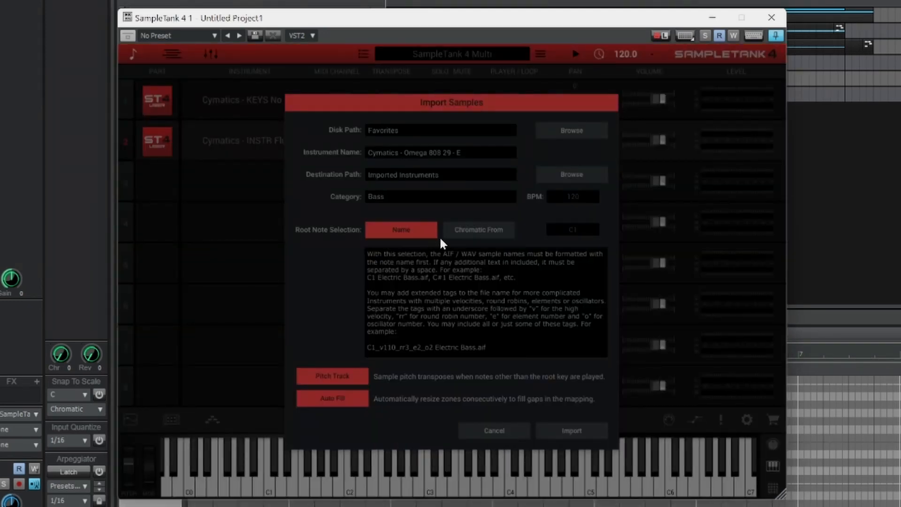
left_click(455, 234)
left_click(585, 230)
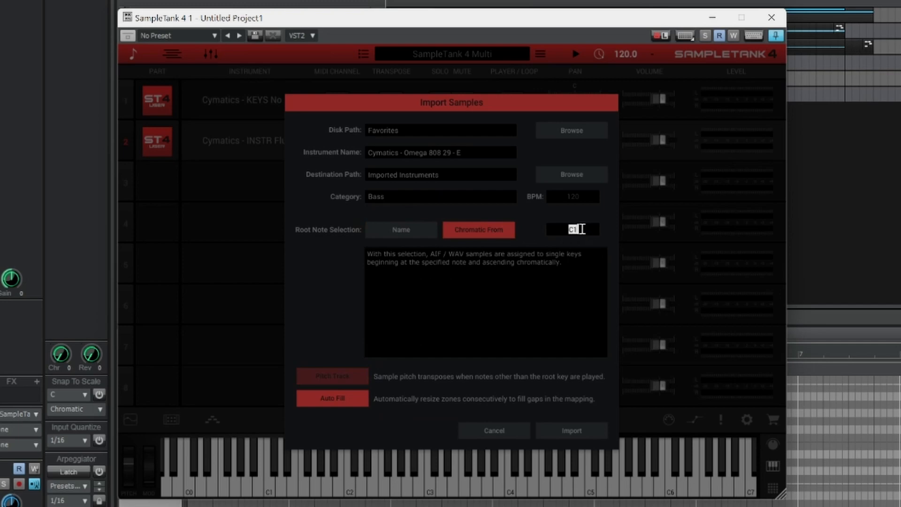
type("E3")
left_click(582, 433)
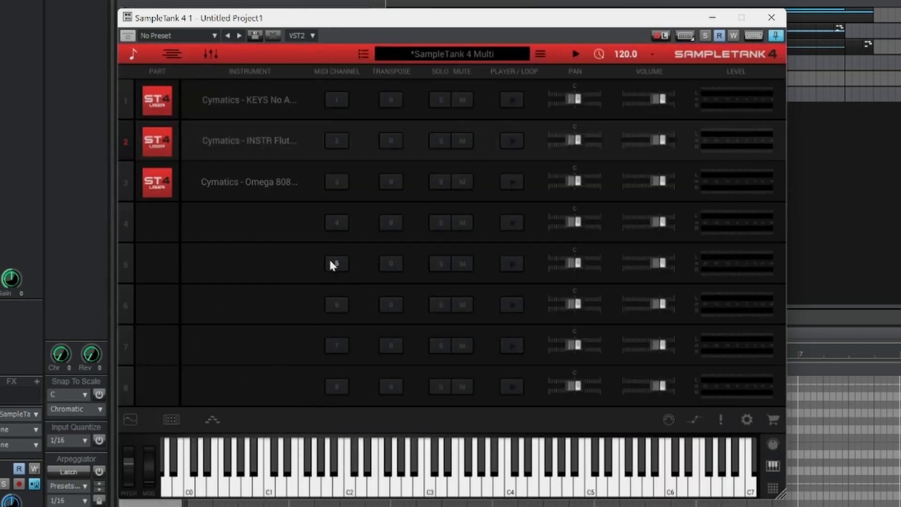
Open the 808 part for editing, set its play mode to Legato and its glide time to 77.81 ms
left_click(131, 421)
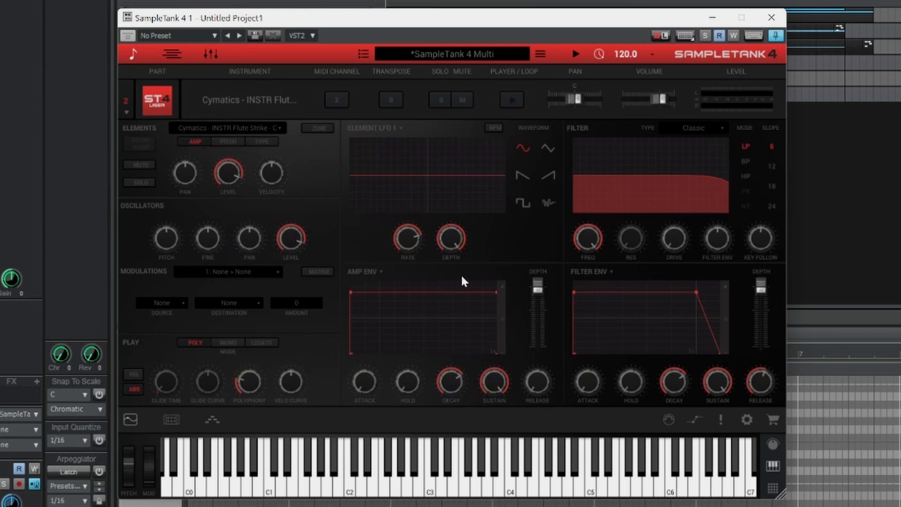
mouse_move(129, 184)
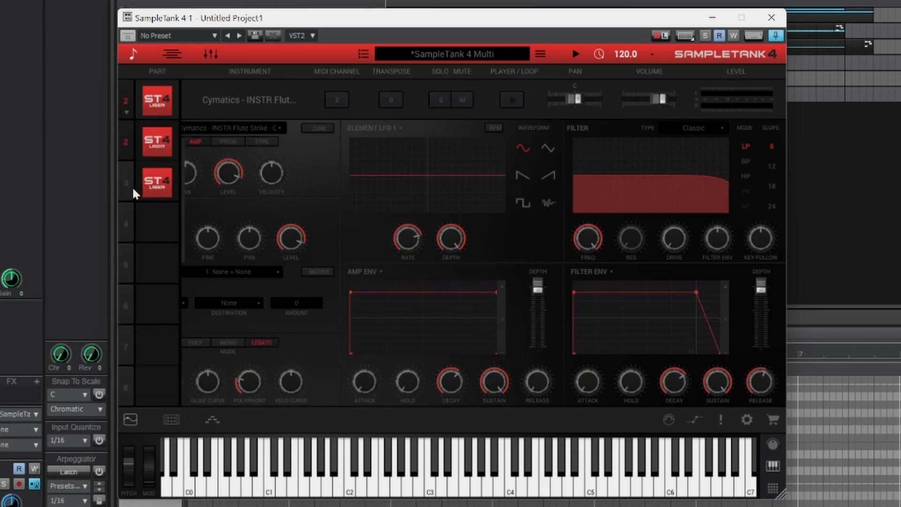
left_click(149, 190)
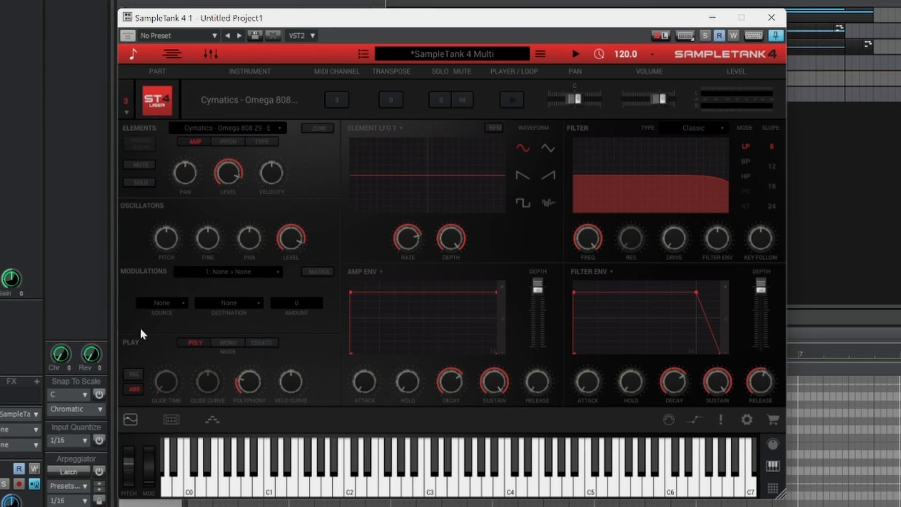
left_click(262, 343)
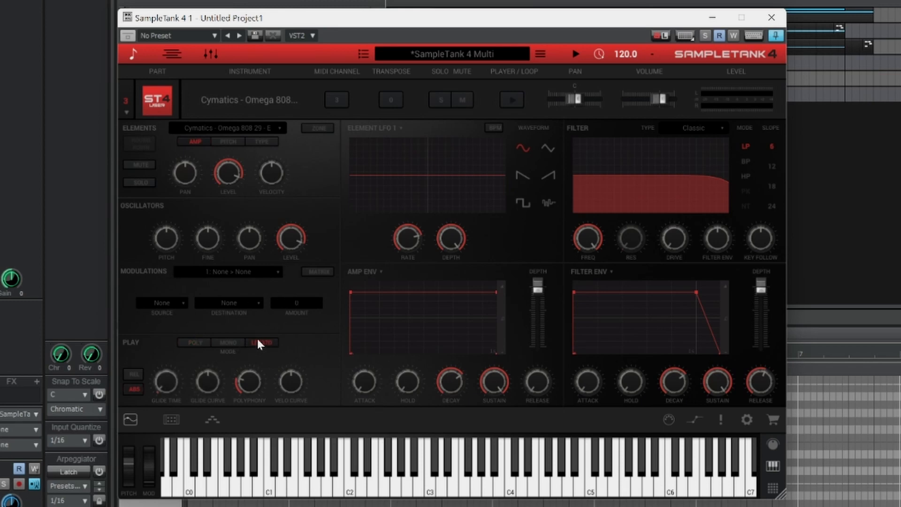
mouse_move(169, 383)
left_click_drag(172, 373, 174, 327)
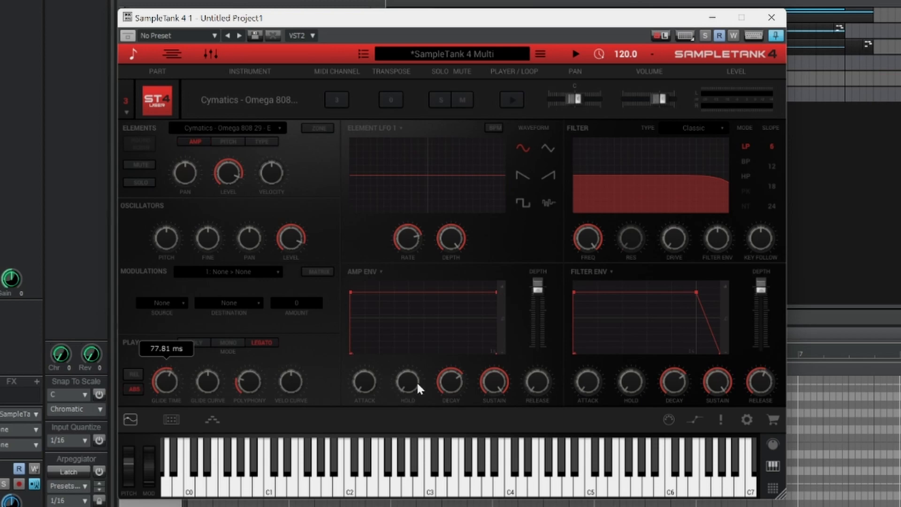
Set the 808's amp envelope to a hold of 60.0 s, decay of 0.00 ms and sustain of 0.00
left_click_drag(410, 386, 407, 236)
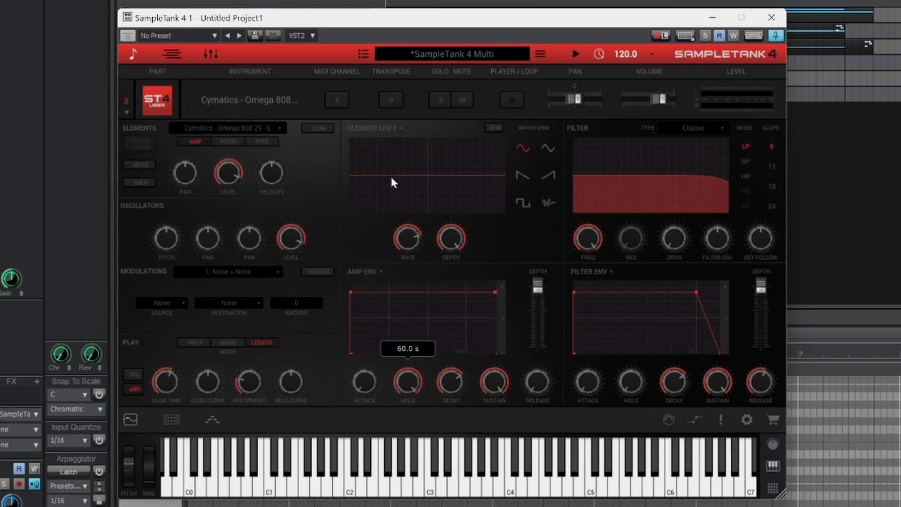
left_click_drag(454, 387, 450, 493)
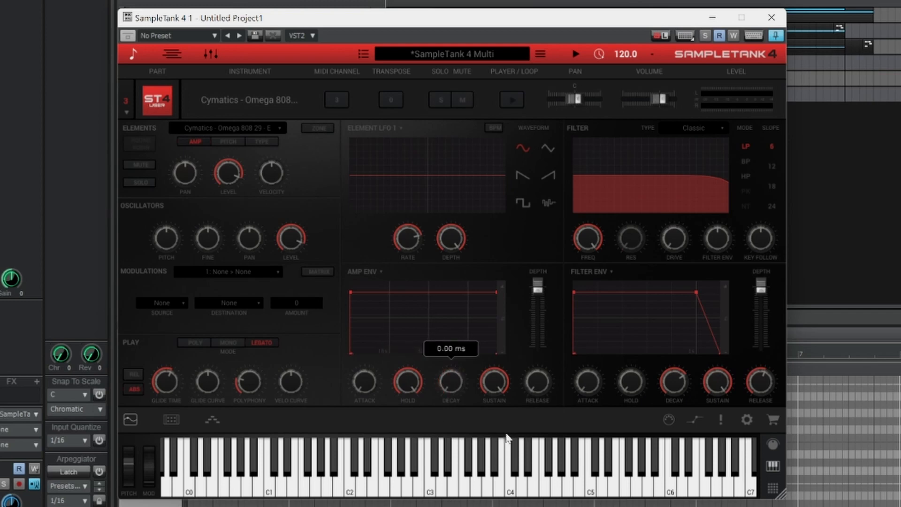
left_click_drag(491, 389, 505, 489)
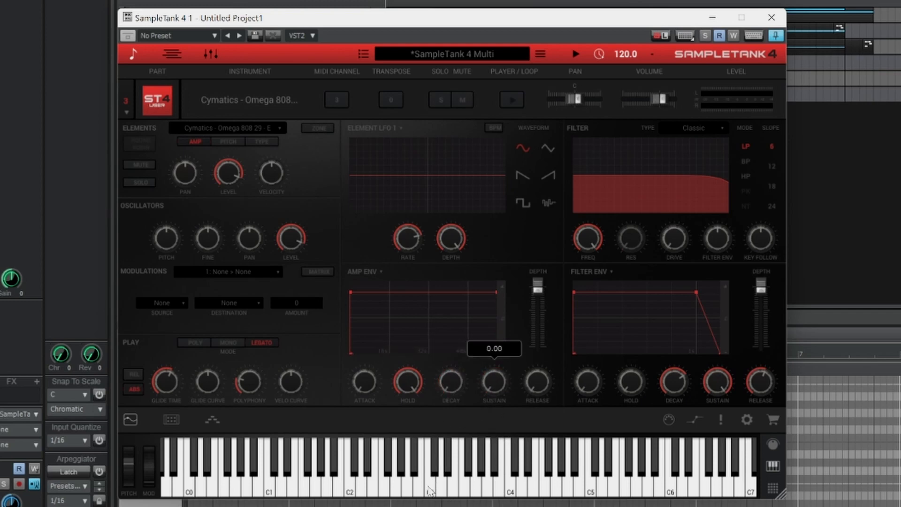
Audition the 808 on the virtual keyboard around C3 and close the SampleTank window
left_click(429, 490)
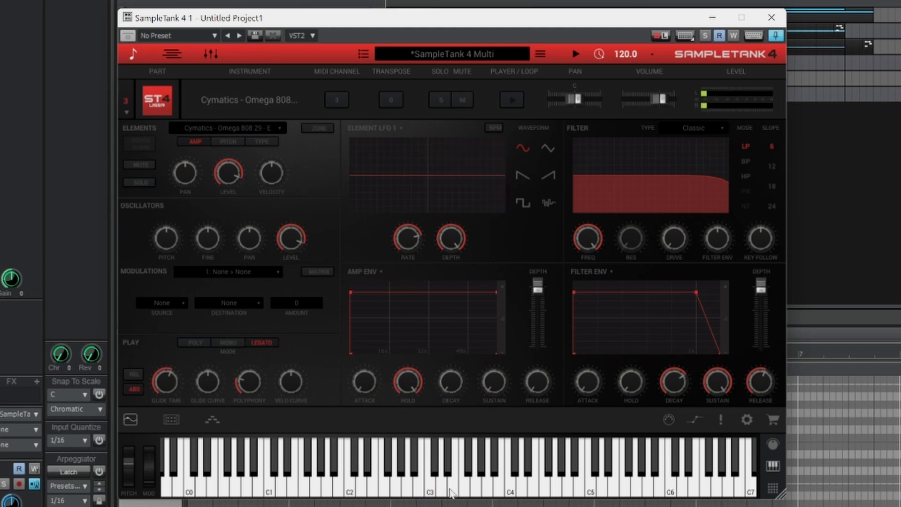
left_click(463, 488)
left_click(430, 469)
left_click(418, 467)
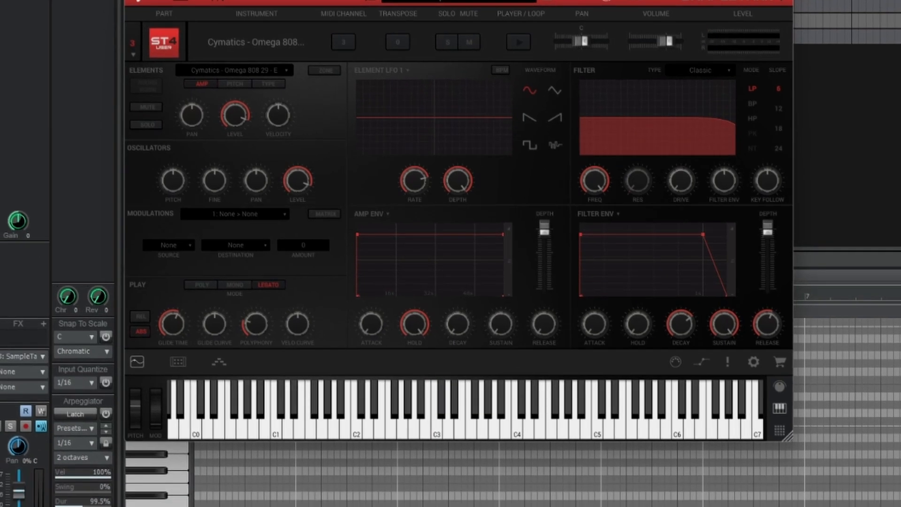
left_click(772, 20)
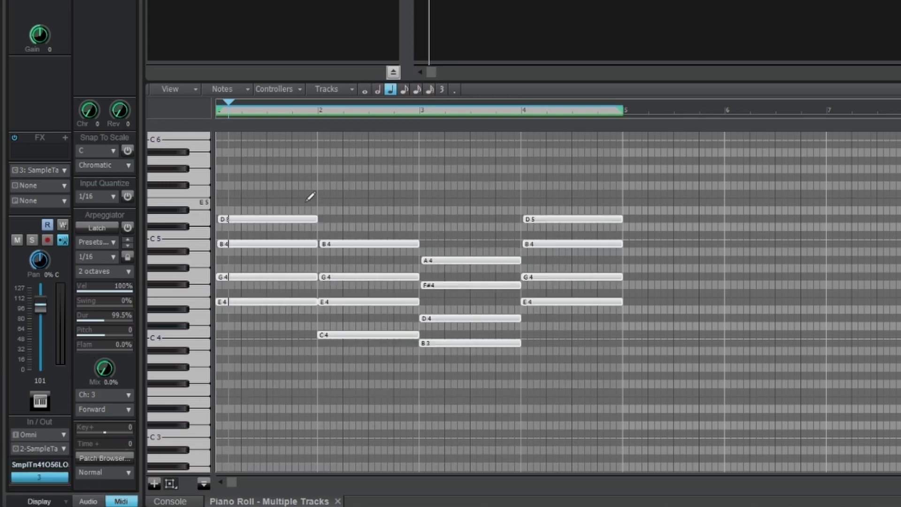
Delete the upper notes of the copied chords on the 808 track and transpose the remaining root notes up one octave
left_click_drag(273, 201, 461, 314)
key("Delete")
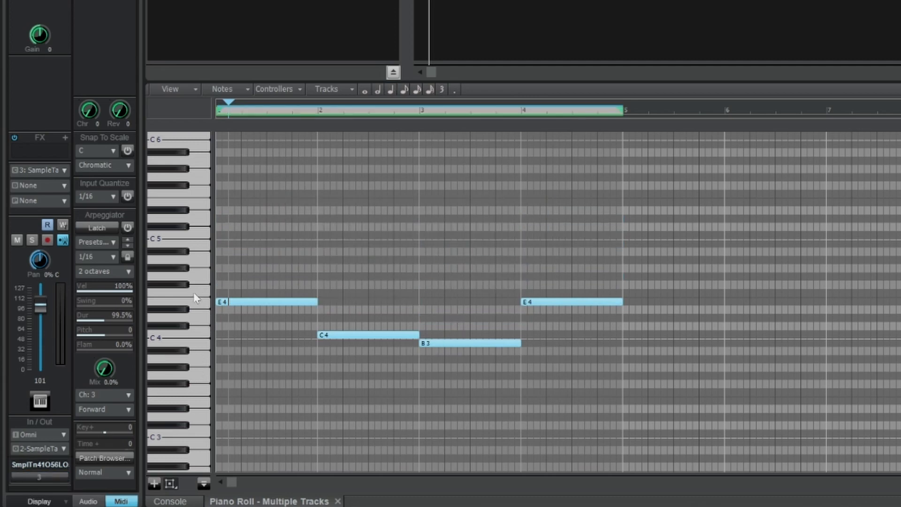
left_click_drag(192, 290, 192, 377)
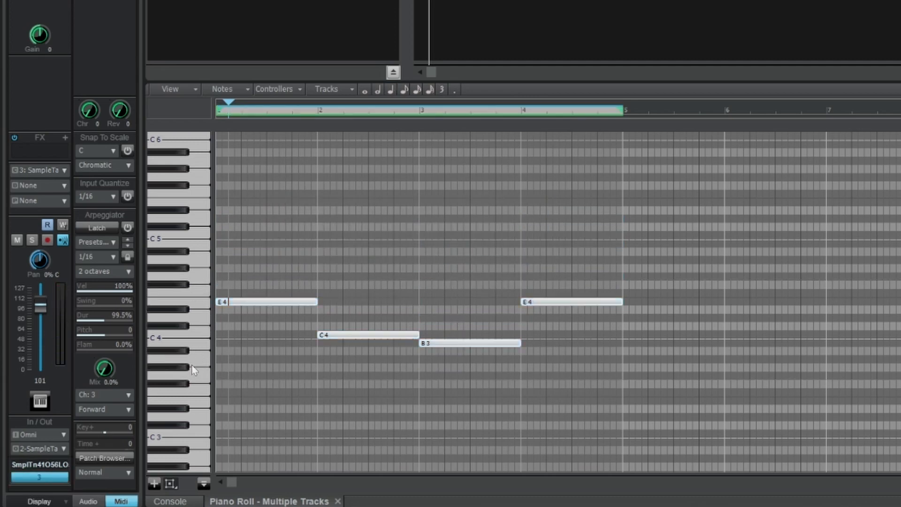
key("shift+Up")
key("space")
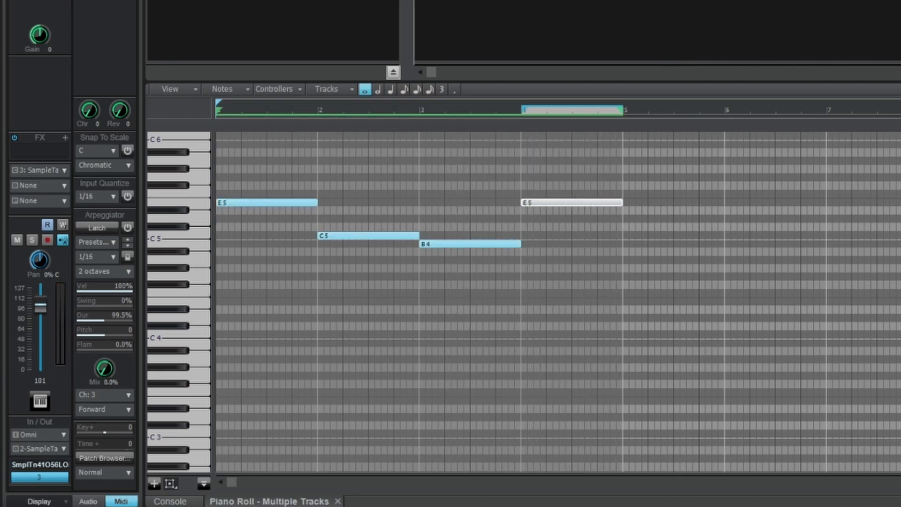
Turn on Snap to Scale for the 808 track with root E and the Aeolian (Natural Minor) scale
left_click(118, 152)
left_click(141, 219)
left_click(127, 151)
left_click(125, 164)
mouse_move(180, 186)
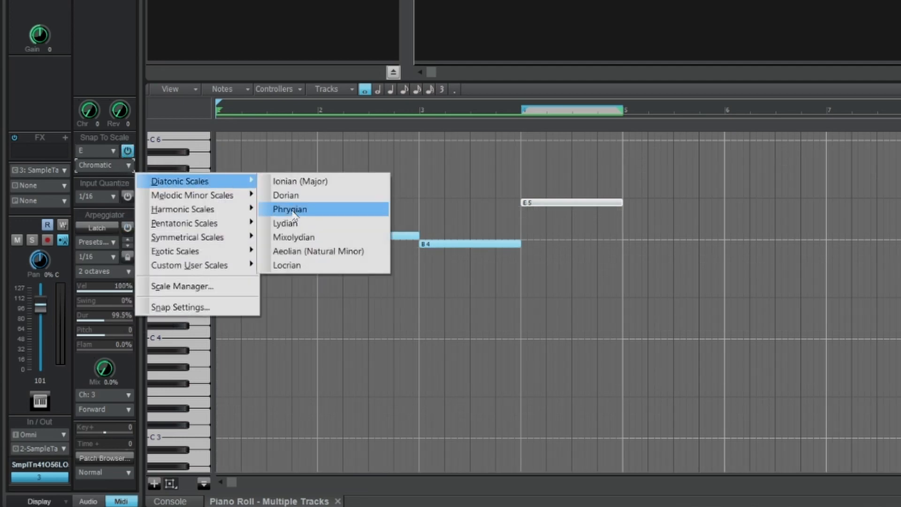
left_click(294, 253)
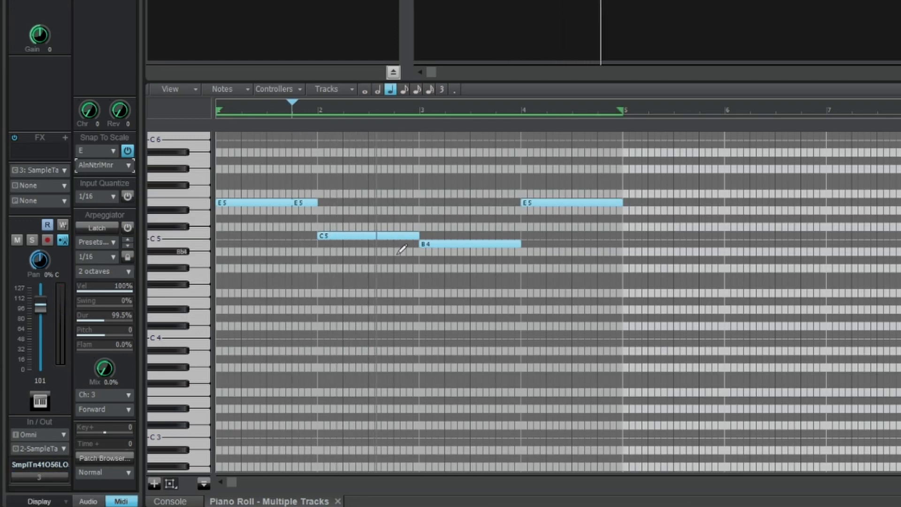
Shorten the C5 in bar 2 of the 808 line to three beats and add another C5 on beat 4
left_click_drag(416, 235, 395, 236)
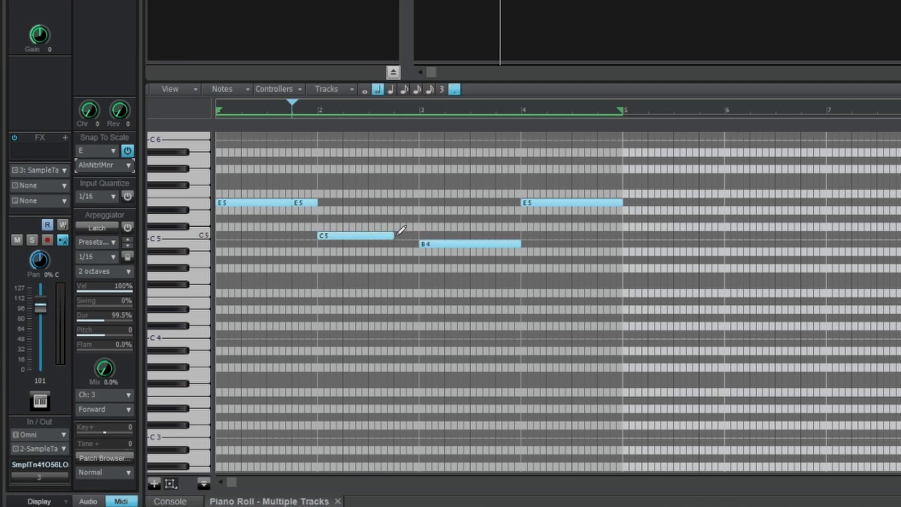
left_click(398, 235)
left_click_drag(467, 236, 420, 236)
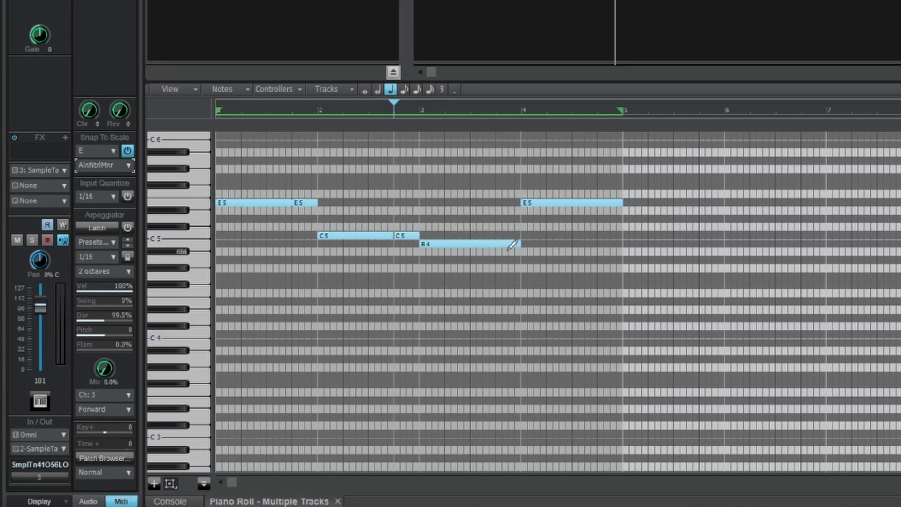
Shorten the B4 in bar 3 to two beats and fill the rest of the bar with eighth notes alternating C5 and D5
left_click_drag(517, 244, 471, 244)
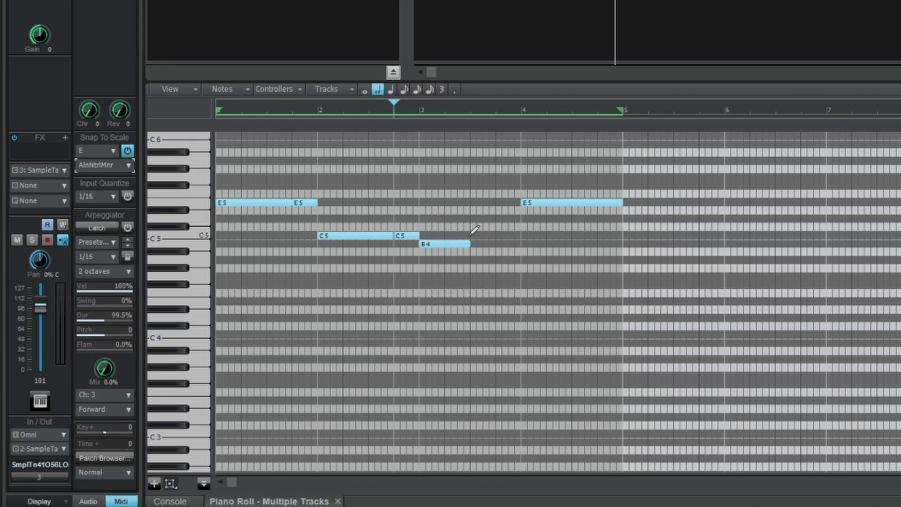
left_click(473, 236)
left_click_drag(516, 235, 486, 235)
left_click(488, 219)
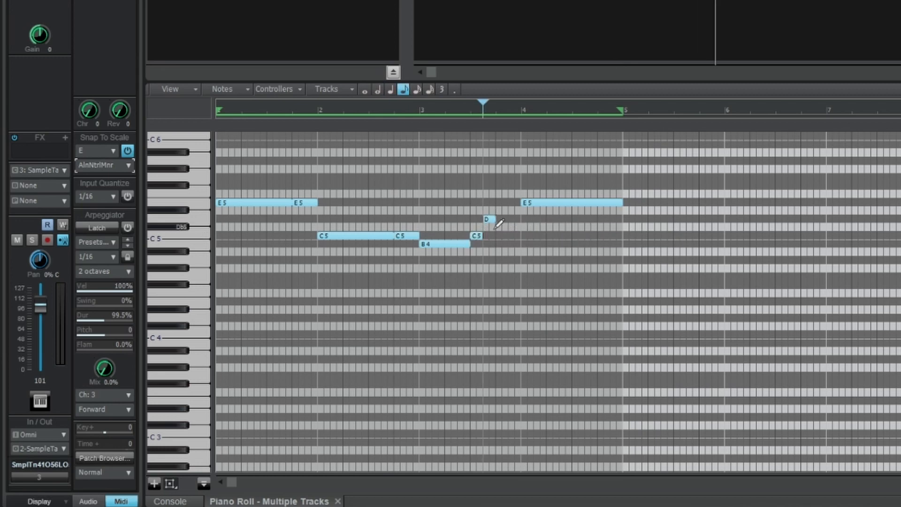
left_click(502, 236)
left_click(514, 220)
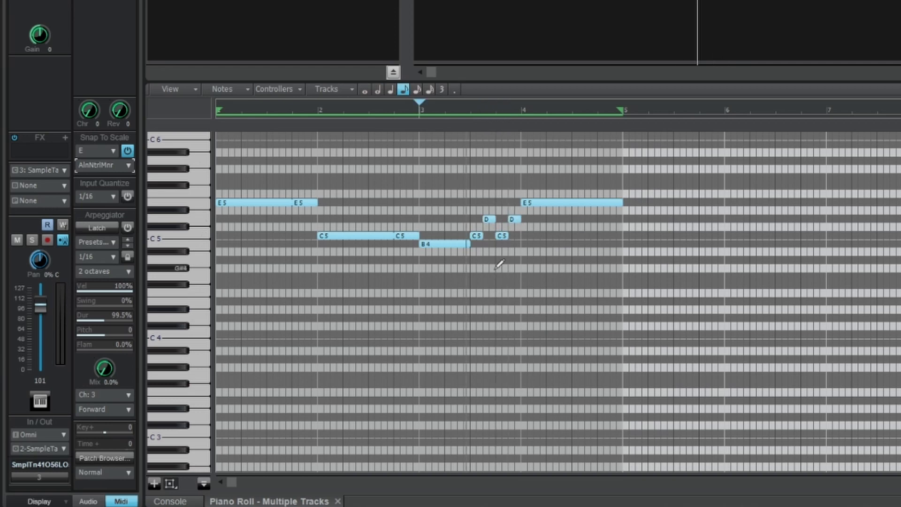
Shorten the E5 in bar 4 to three beats and add eighth notes G5 and F#5 on beat 4
left_click(604, 177)
left_click(616, 186)
left_click_drag(617, 200, 595, 202)
key("w")
key("space")
key("space")
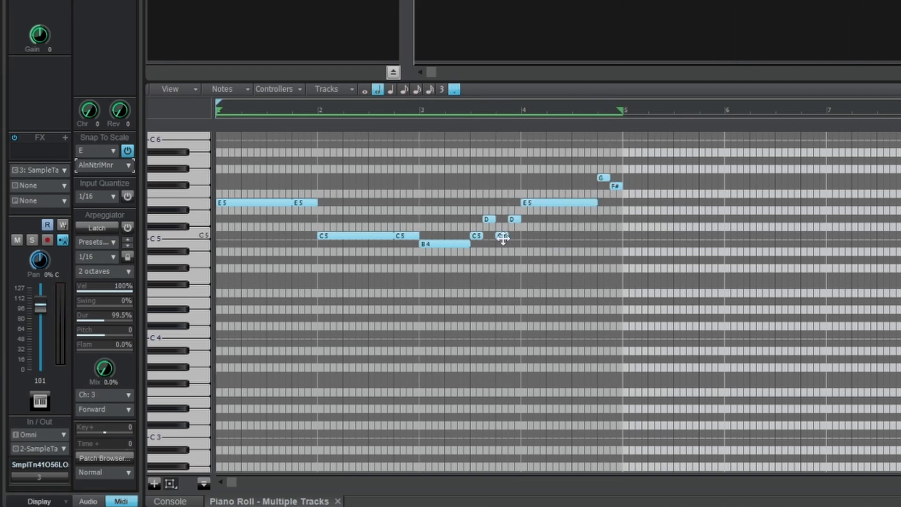
Rework the run at the end of bar 3 into E5 and D5 eighth notes followed by a C5 quarter note
left_click_drag(503, 236, 502, 203)
key("space")
key("space")
right_click(516, 220)
mouse_move(477, 235)
left_mouse_down()
mouse_move(477, 203)
mouse_move(503, 236)
mouse_move(520, 236)
left_mouse_up()
left_click(515, 244)
key("space")
right_click(515, 244)
key("space")
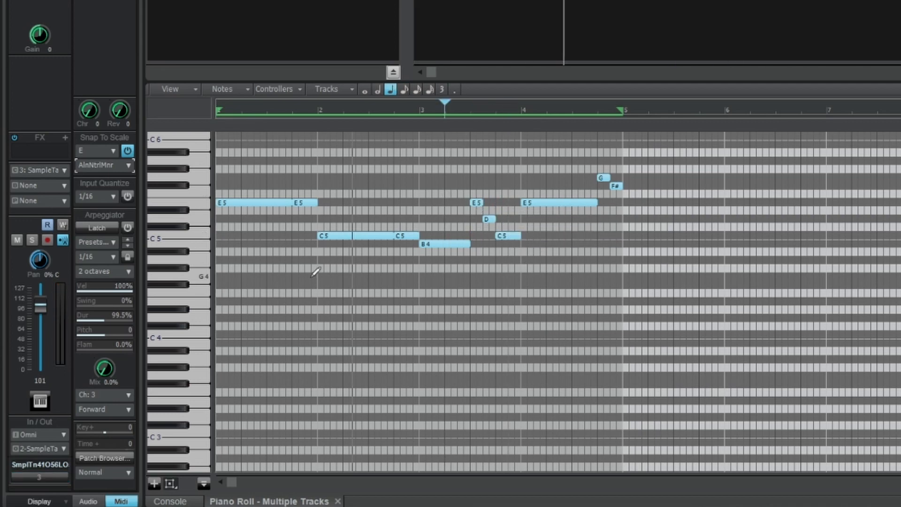
Add an eighth-note G5 at the end of bar 1 and an E5 just before beat 4 of bar 2, then play the line
key("space")
left_click(309, 178)
key("4")
key("w")
left_click(388, 203)
key("space")
key("space")
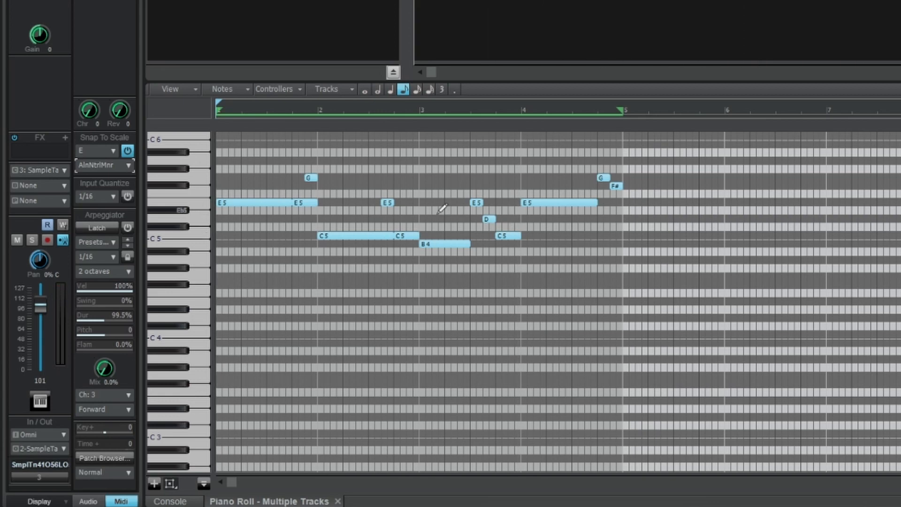
key("space")
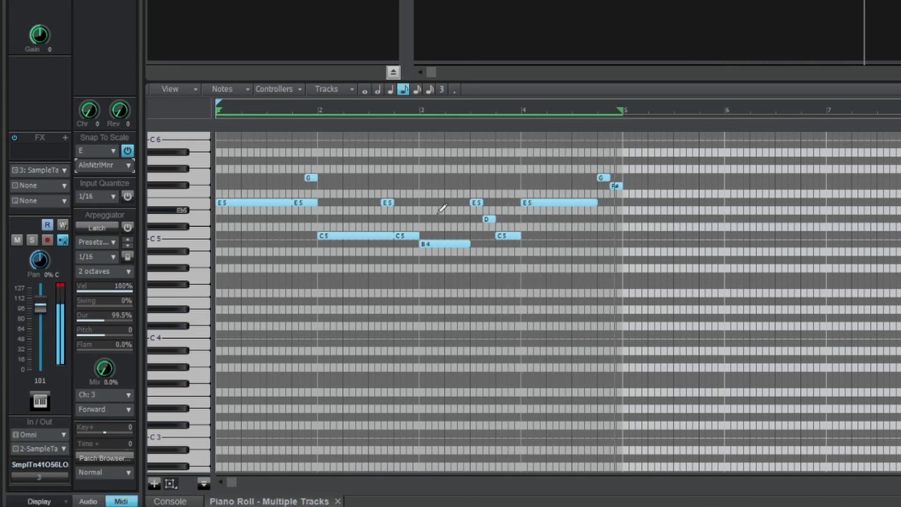
key("space")
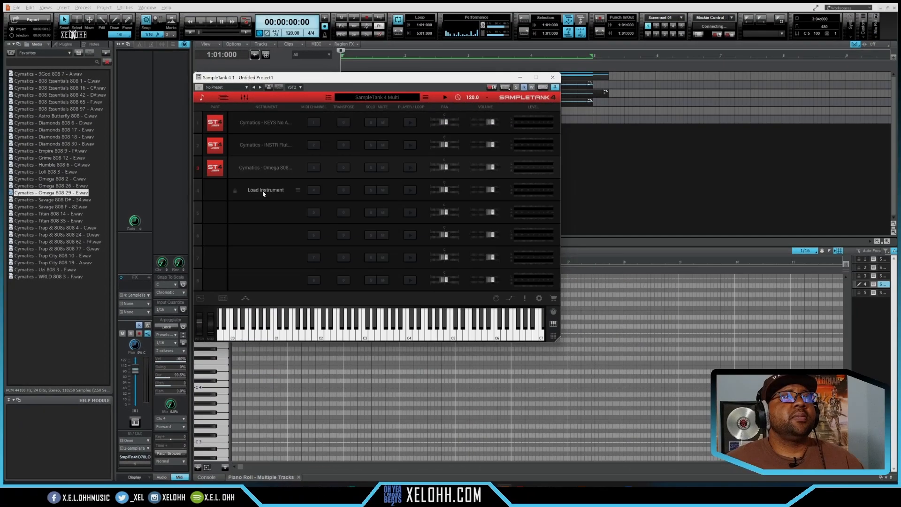
Load a drum instrument into SampleTank's fourth part and close the plugin window
left_click(262, 191)
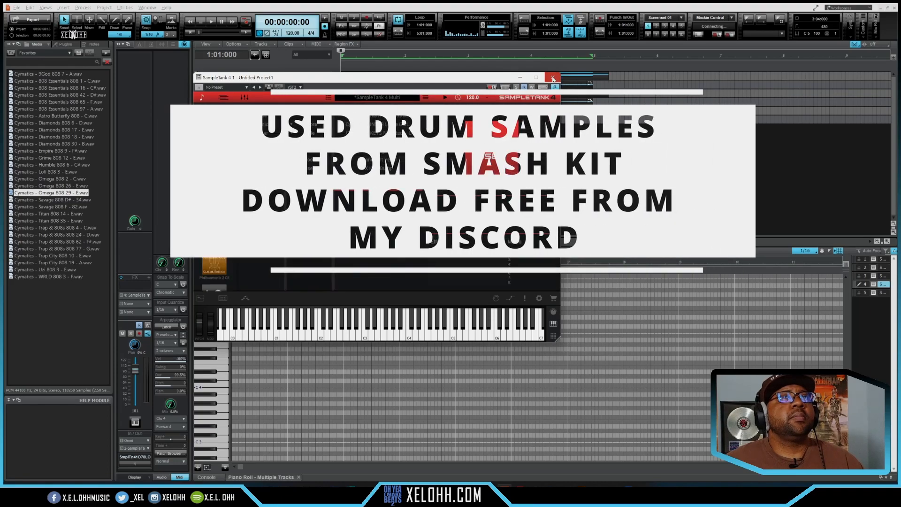
left_click(554, 79)
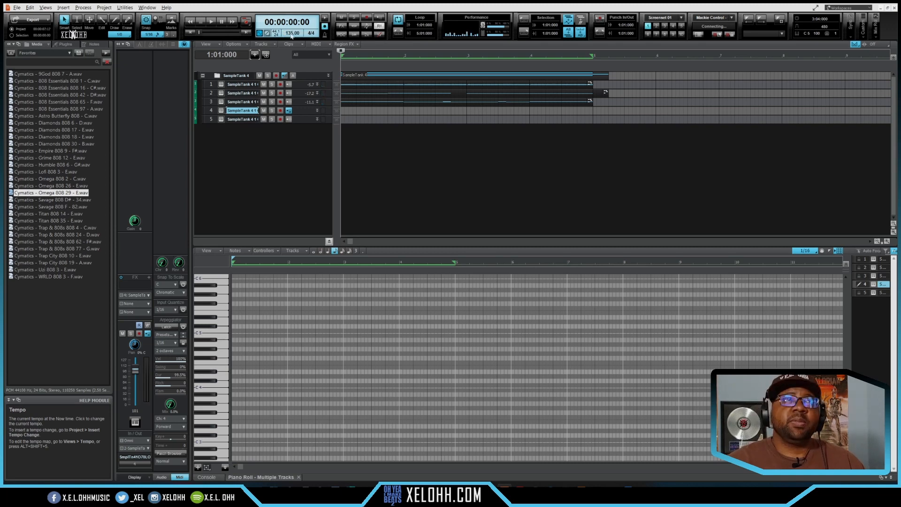
Record a four-bar drum pattern on C5 into track 5
left_click(210, 119)
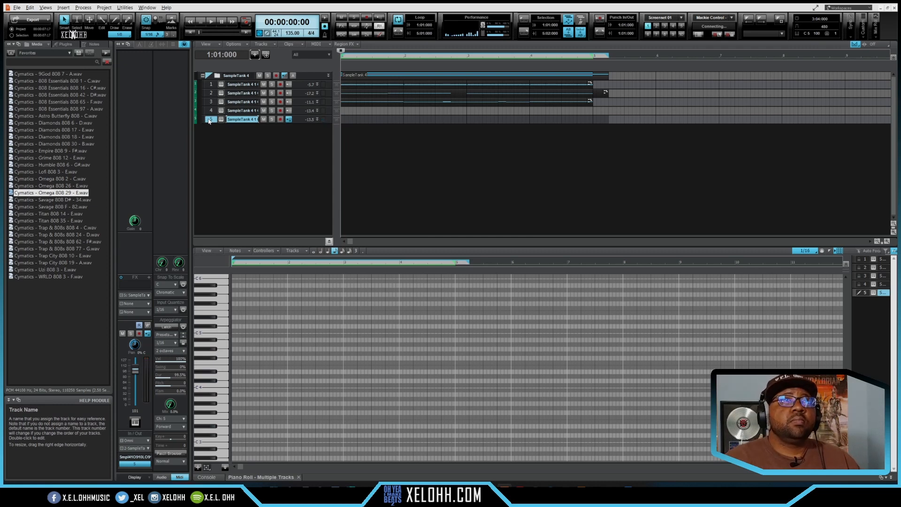
key("r")
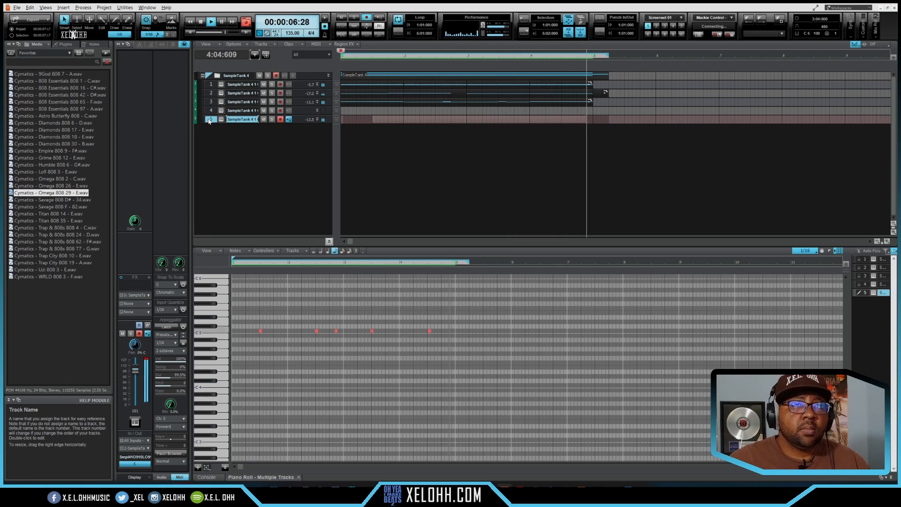
key("space")
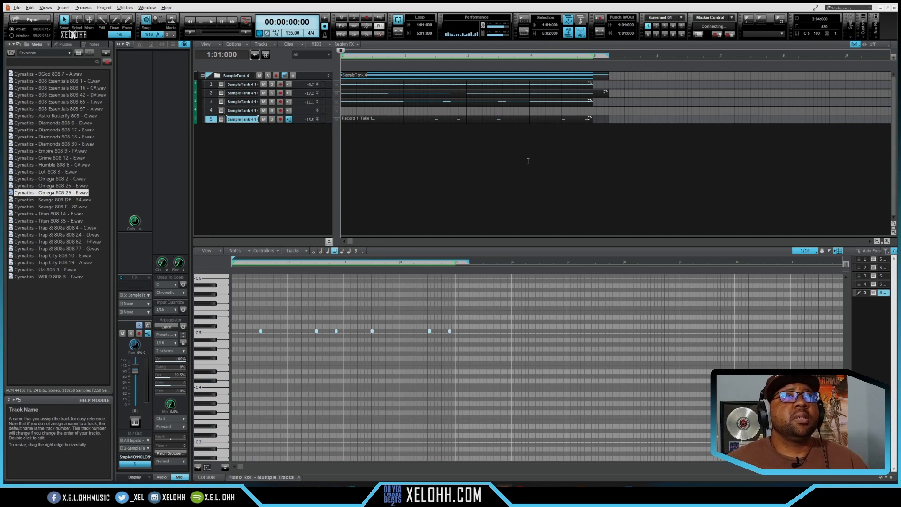
Mute the 808 track and record a second four-bar drum pattern on C5 into track 4
left_click(218, 112)
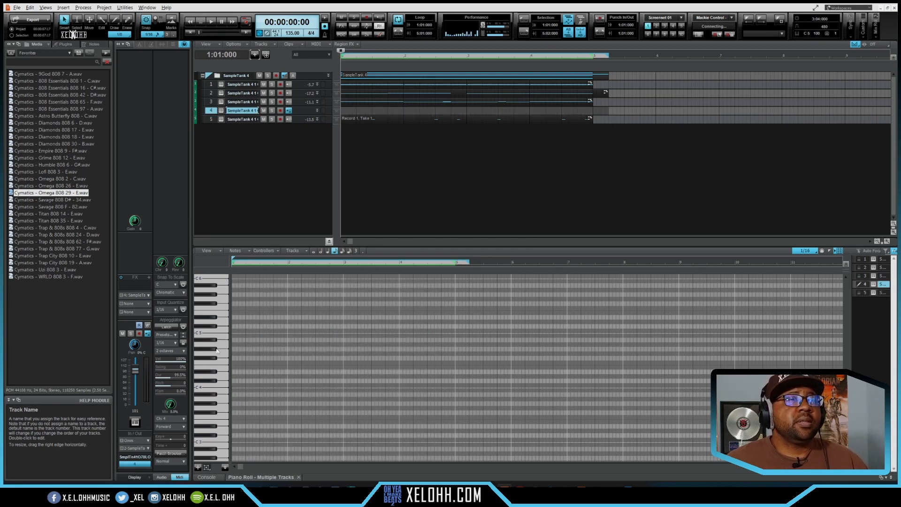
left_click(447, 192)
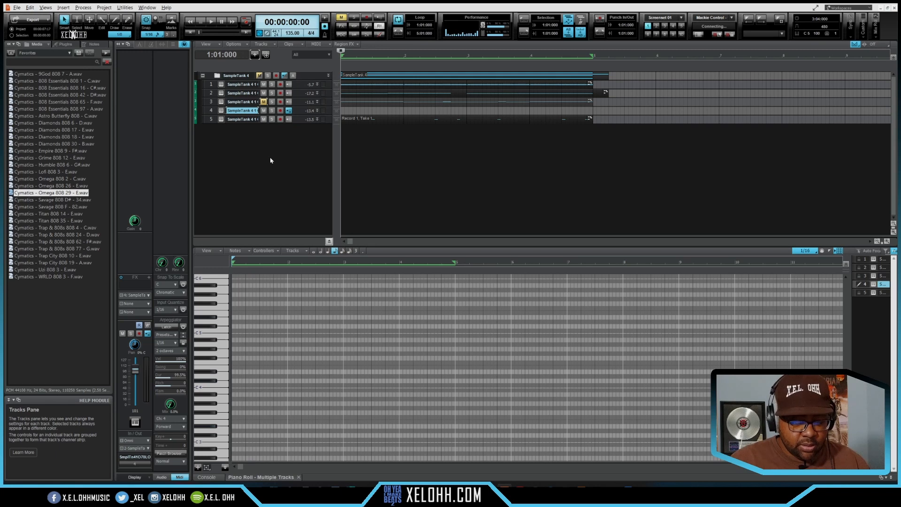
key("r")
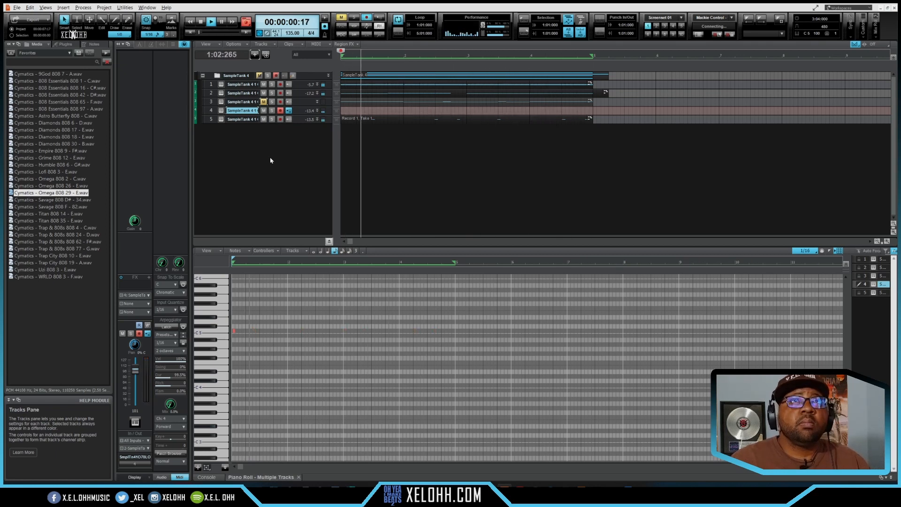
key("space")
Quantize the recorded drum notes on tracks 5 and 4 to 1/16
key("q")
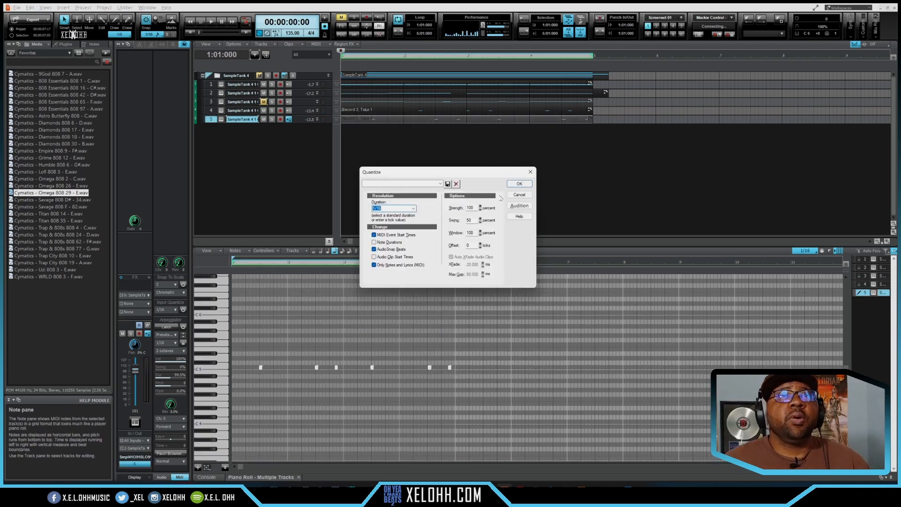
left_click(519, 185)
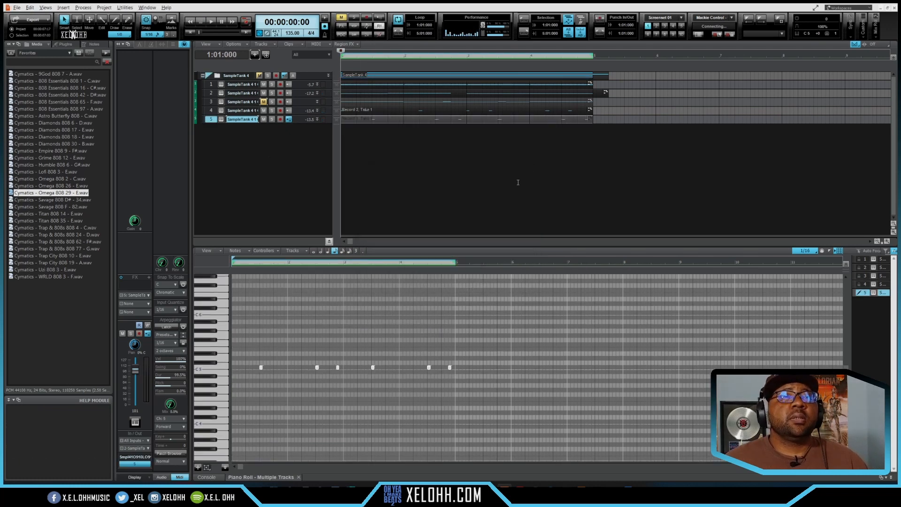
left_click(384, 110)
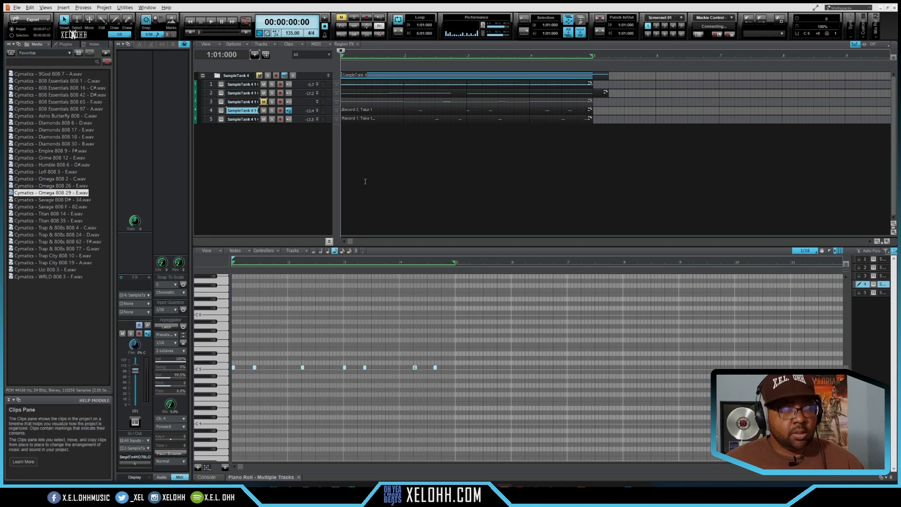
Audition the loops in the Hi Hat Loops folder against playback and place the first one on a new audio track below the drums
key("space")
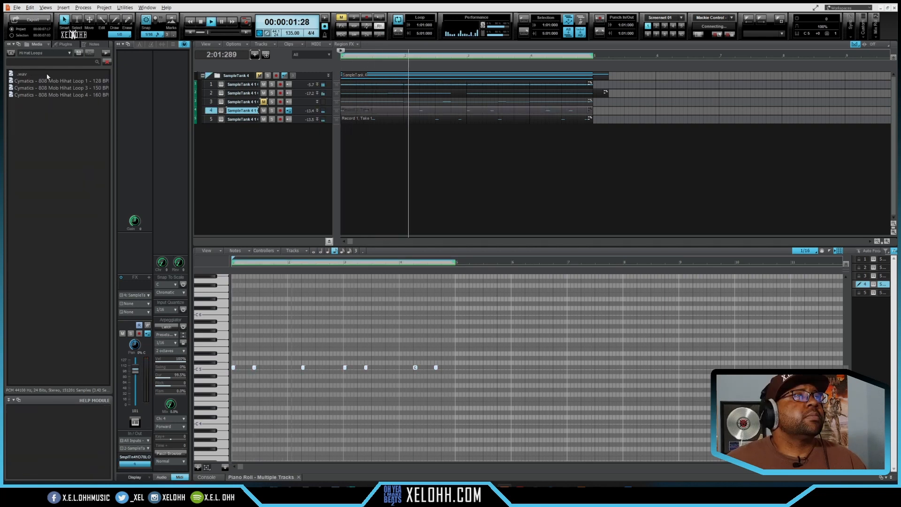
left_click(46, 83)
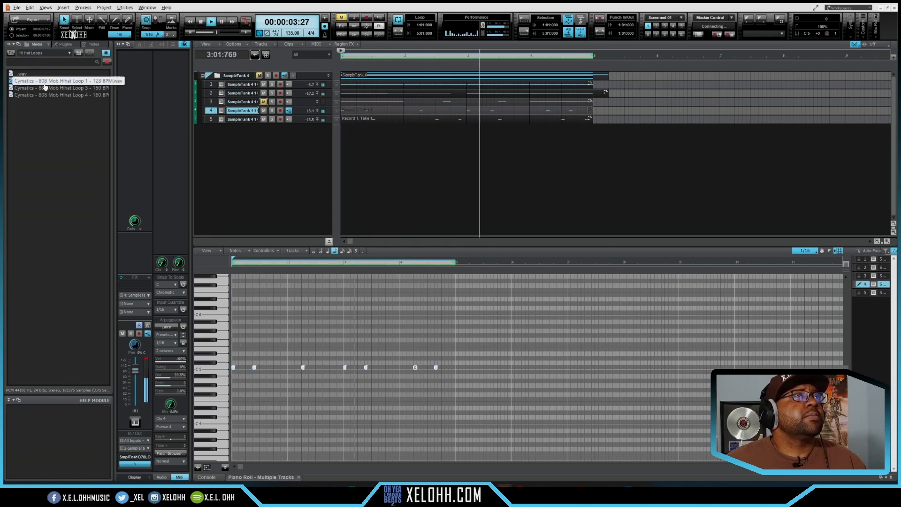
left_click(26, 76)
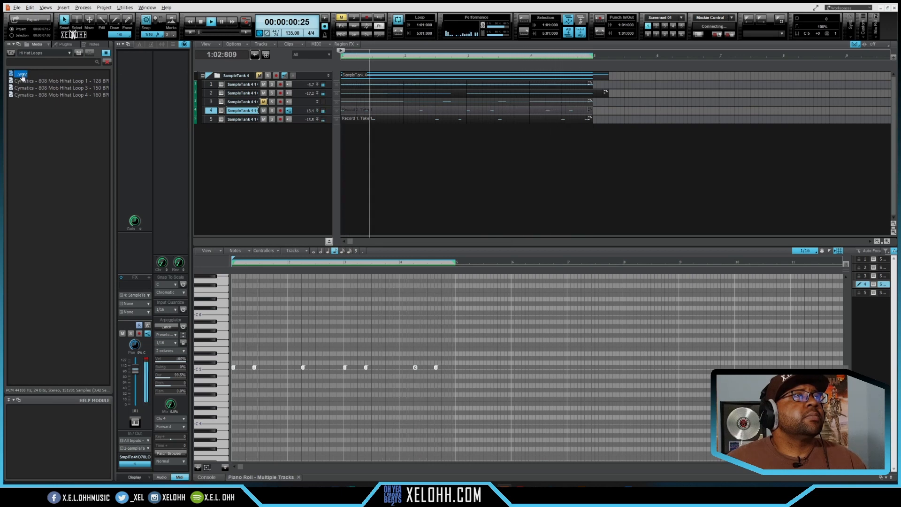
left_click(39, 137)
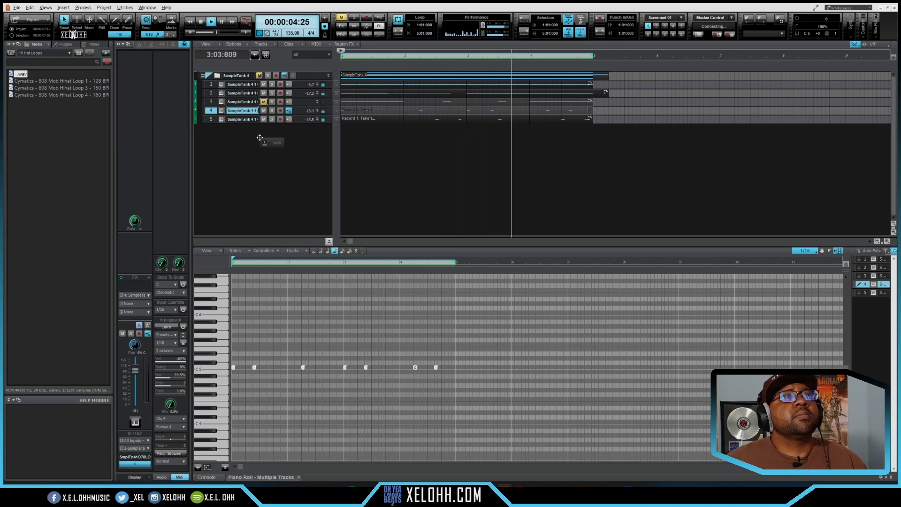
left_click_drag(21, 75, 263, 131)
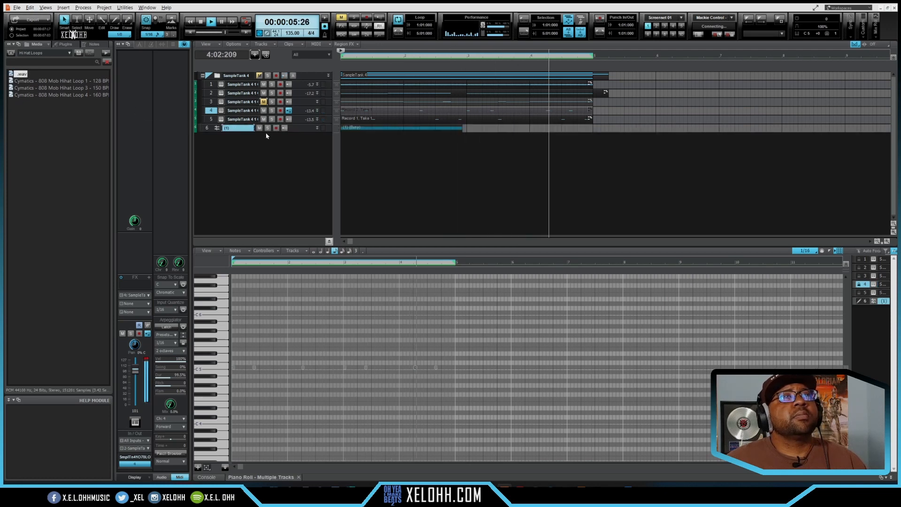
Stretch the hi-hat loop clip on track 6 to two bars and duplicate it to fill all four bars
left_click(317, 129)
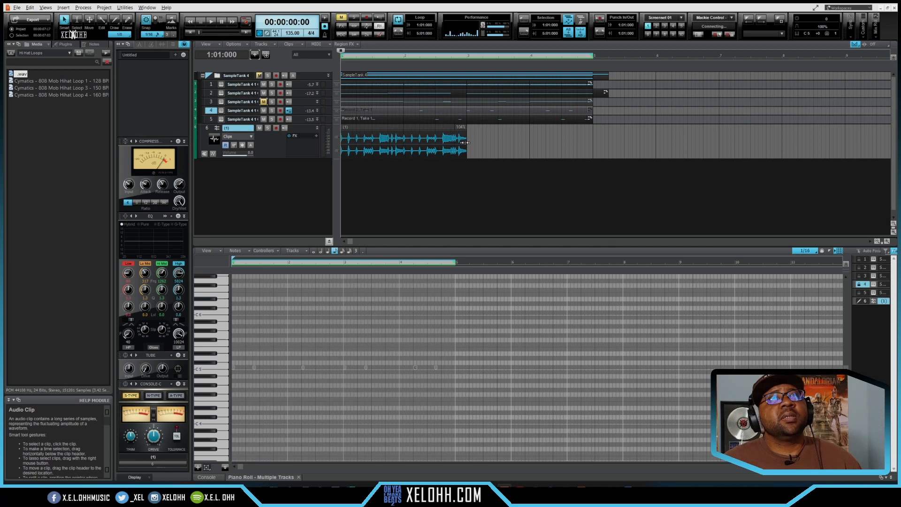
left_click(418, 130)
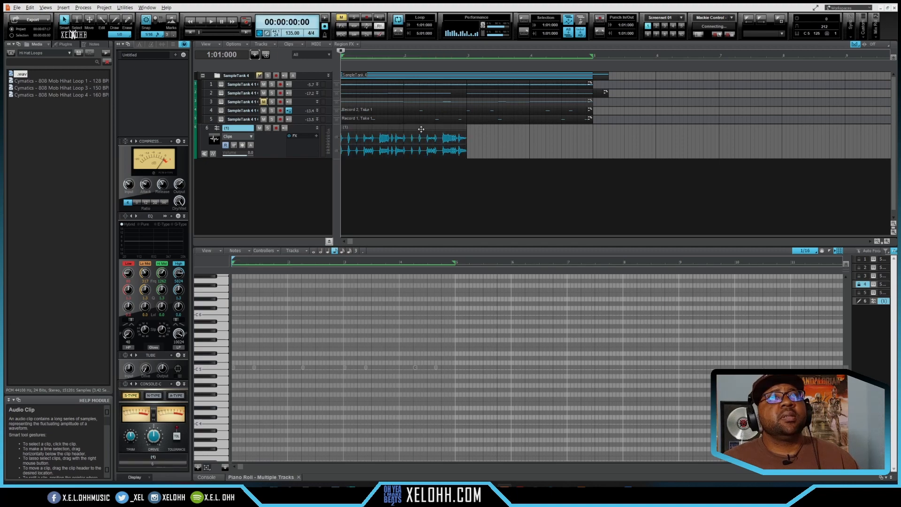
left_click(421, 129)
key("ctrl+d")
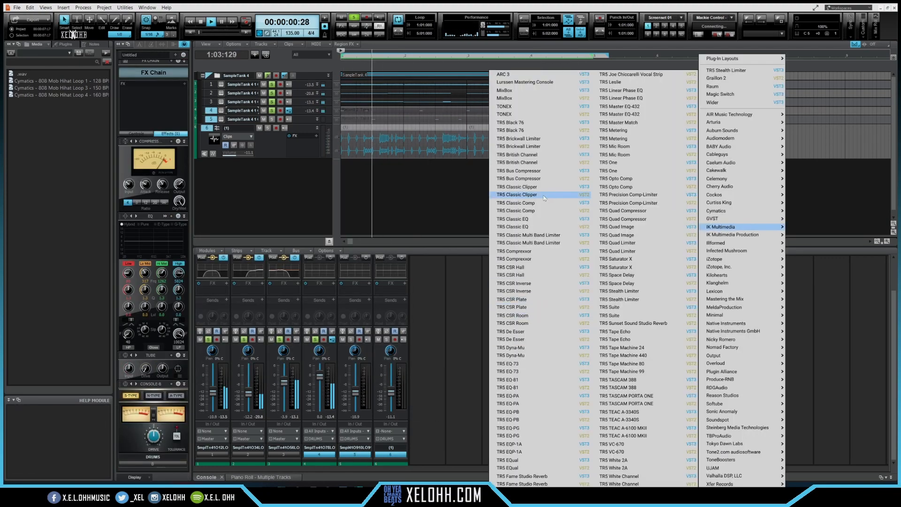
Insert the TR5 Classic Clipper on the DRUMS bus
left_click(545, 195)
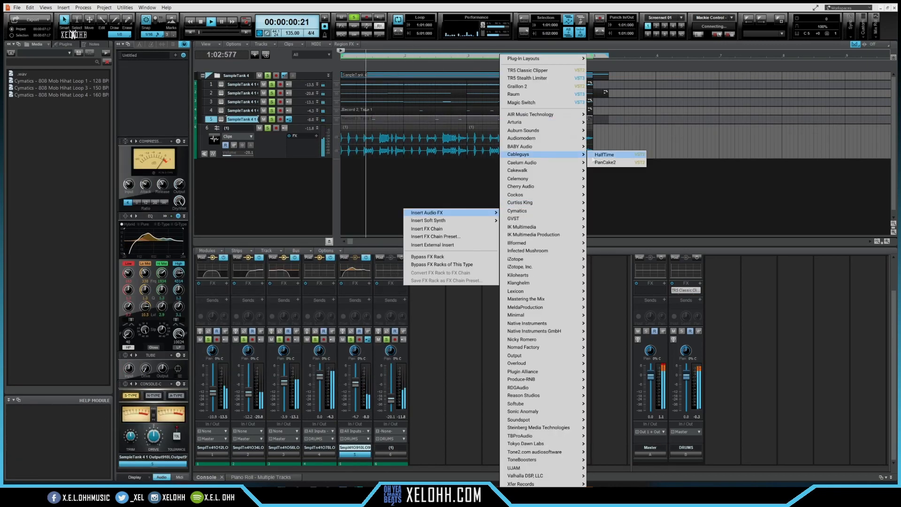
Insert the PanCake2 effect and the MAX Style Dial module on the hi-hat loop track
left_click(606, 162)
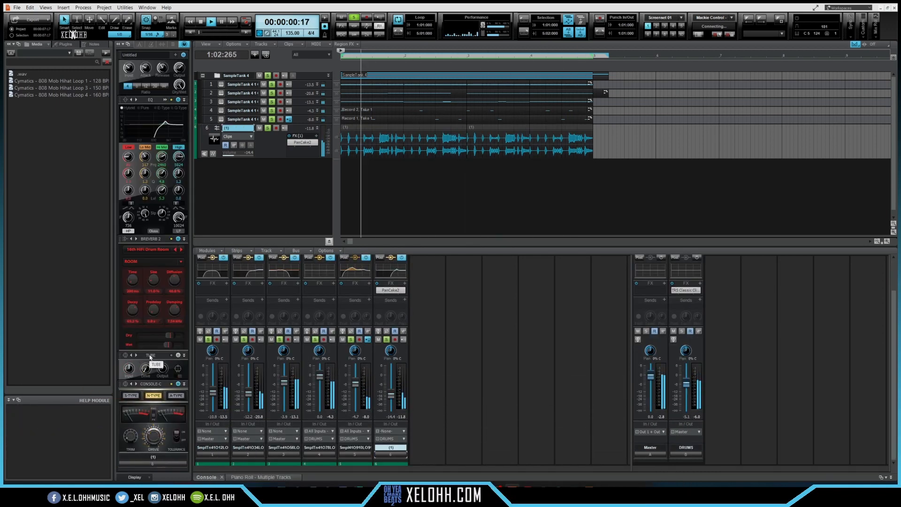
right_click(150, 357)
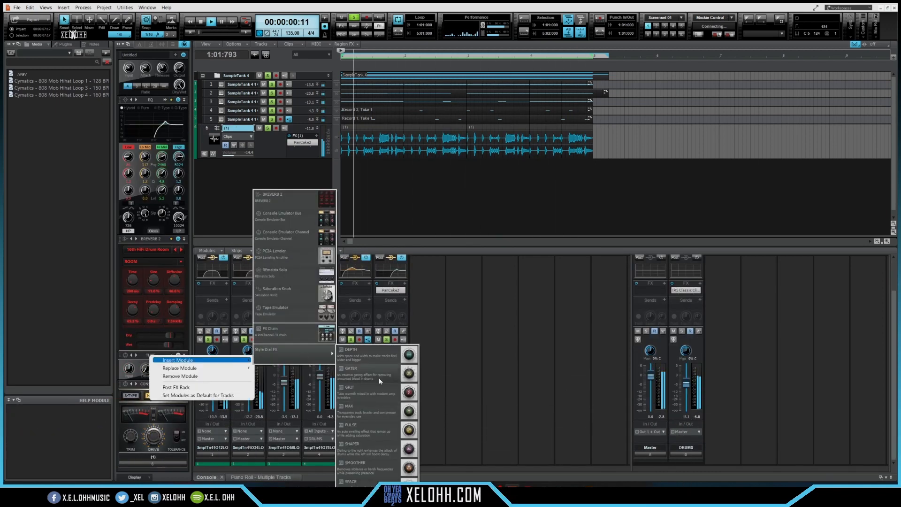
left_click(368, 407)
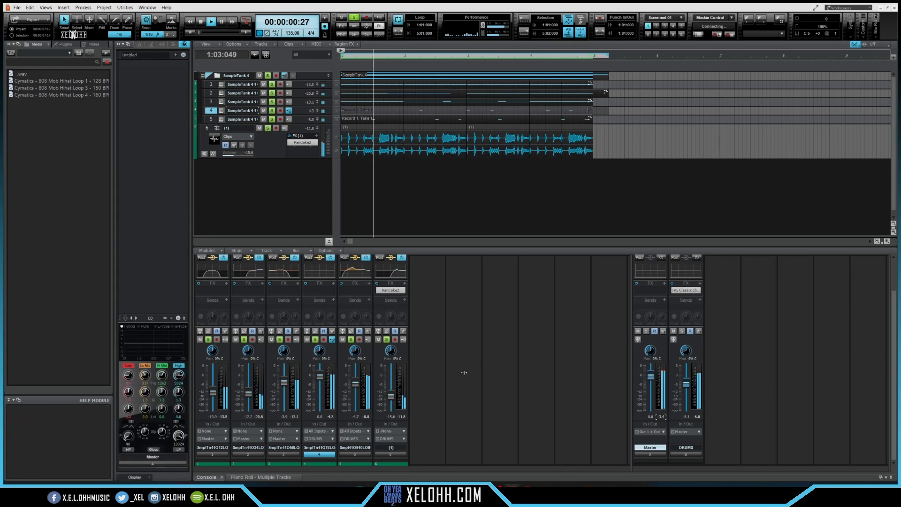
Insert the Boost11 limiter on the Master bus and adjust the 808 track's volume in the mix
right_click(651, 290)
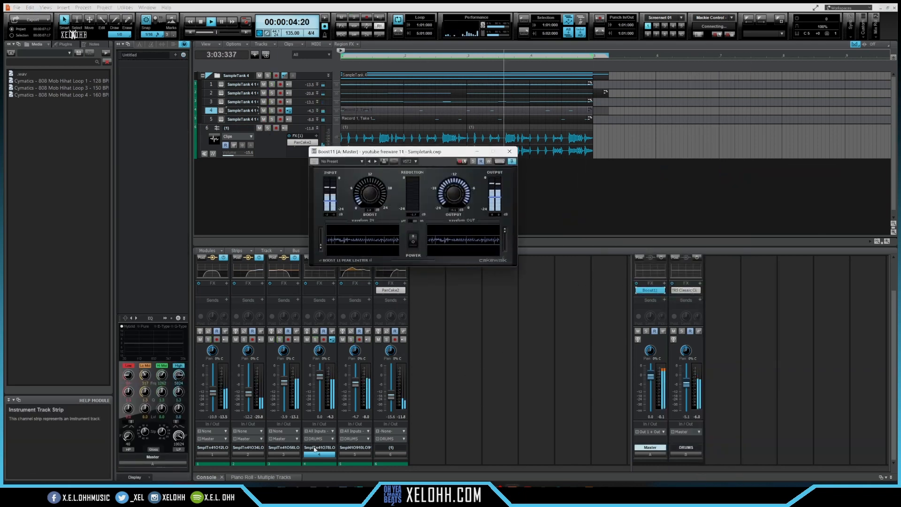
left_click(314, 449)
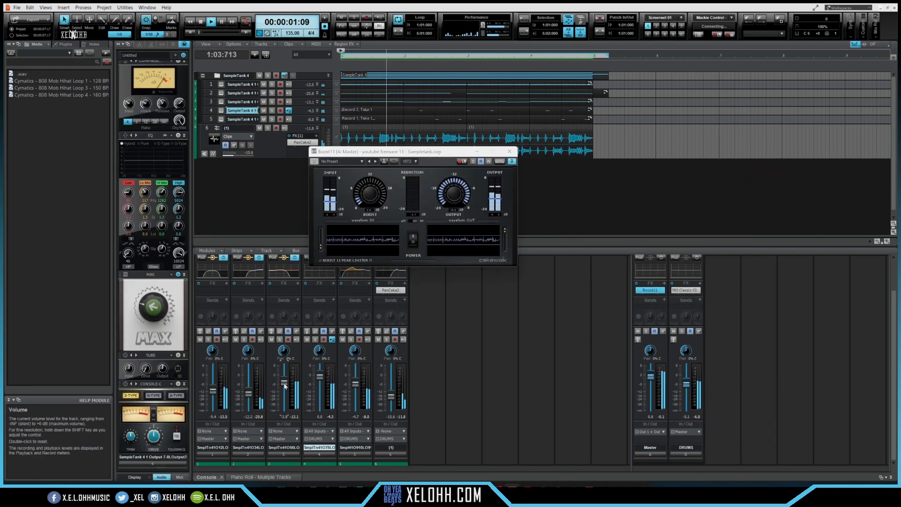
left_click(285, 386)
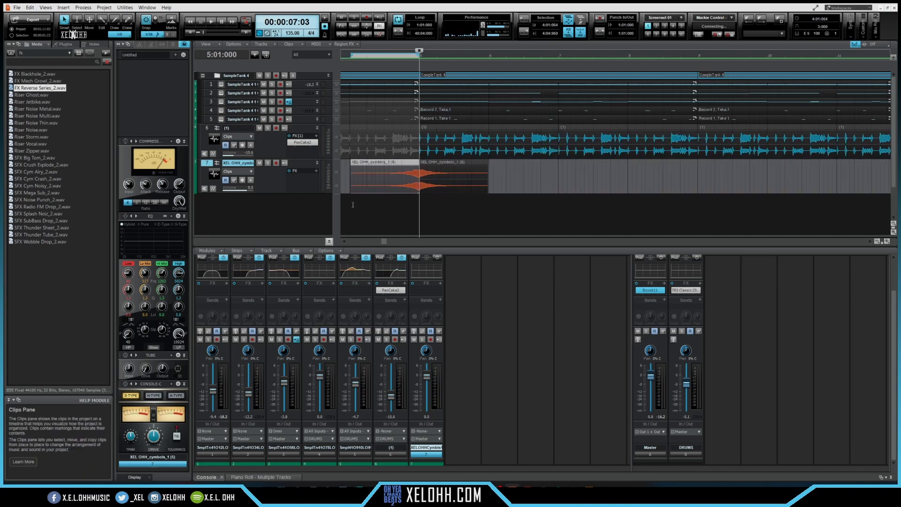
Apply a fade-in to the reversed cymbal clip and a fade-out to the cymbal hit at bar 5 on track 7
left_click_drag(505, 166, 393, 165)
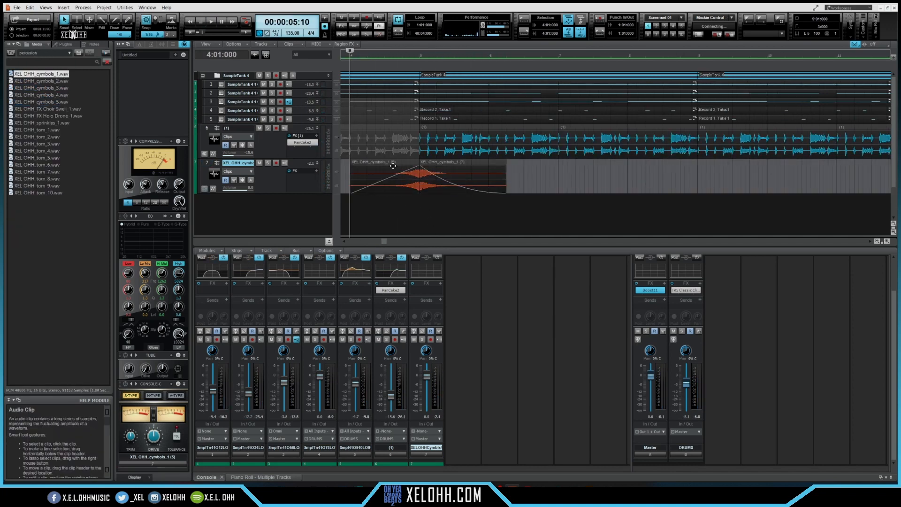
right_click(418, 166)
left_click(415, 166)
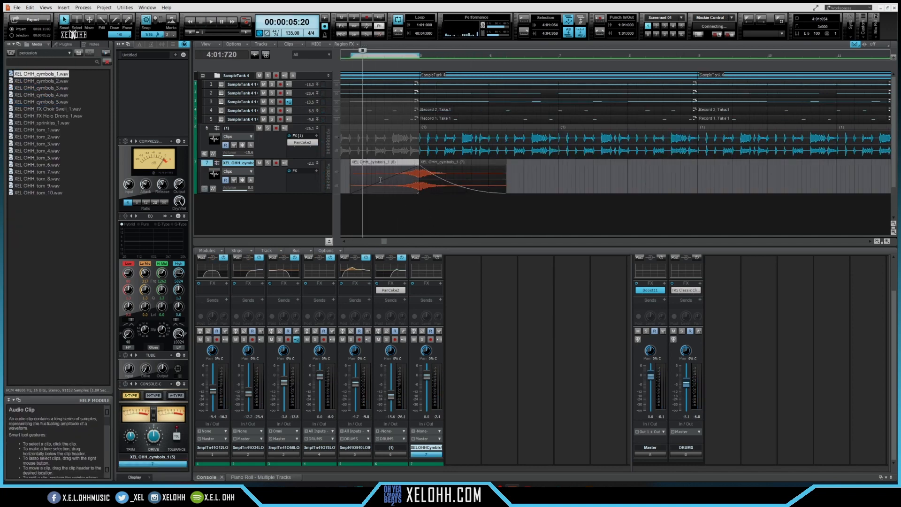